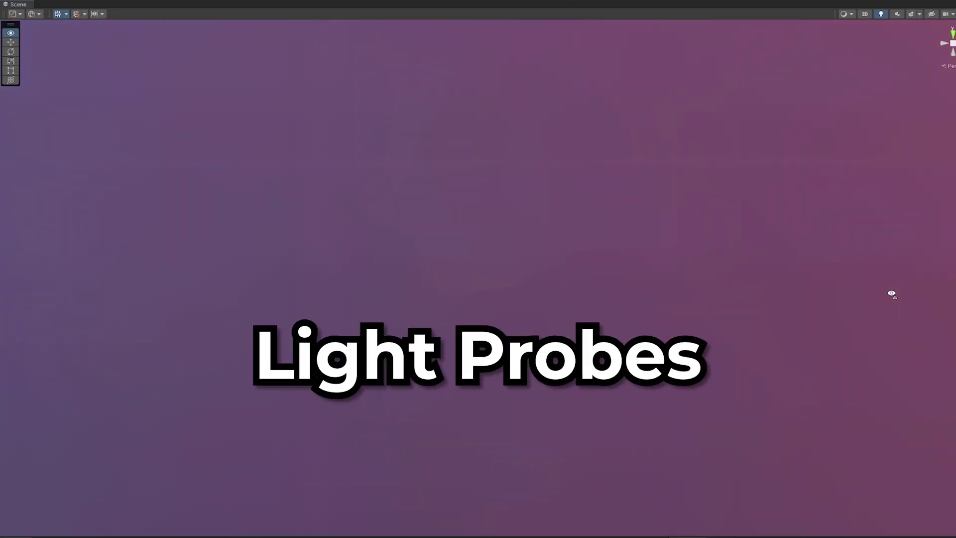
# Step: Move the ball between the blue and red spot lights to preview how the light probes affect it
pyautogui.press('s')
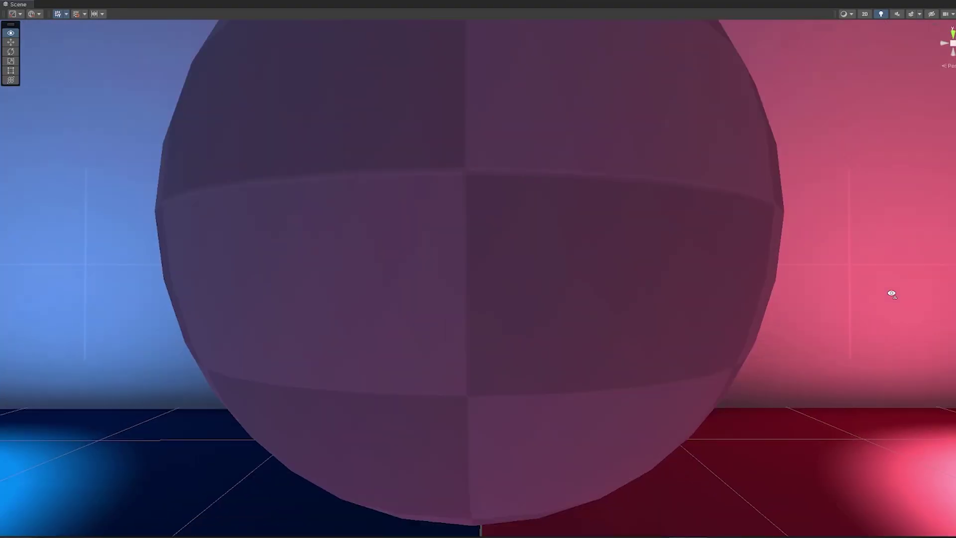
pyautogui.press('s')
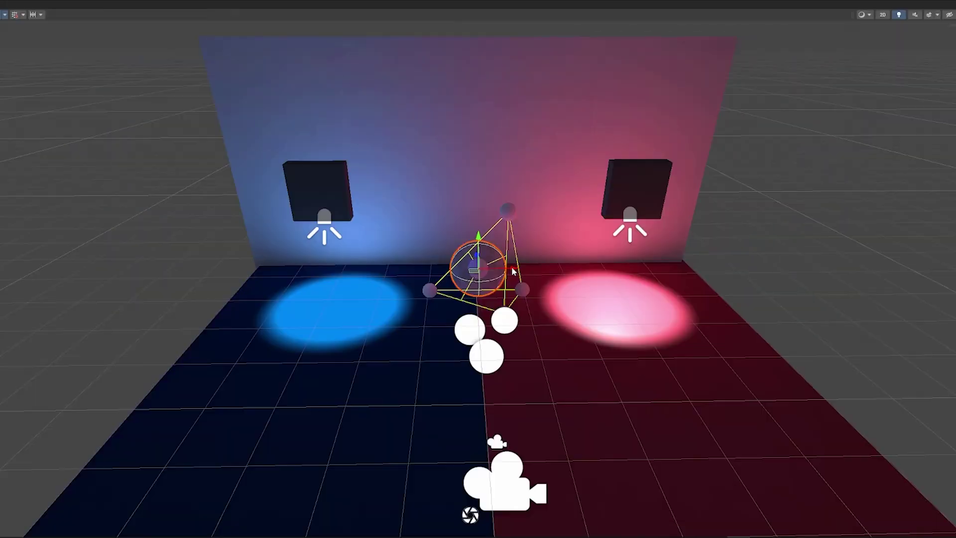
pyautogui.moveTo(513, 271); pyautogui.dragTo(526, 287)
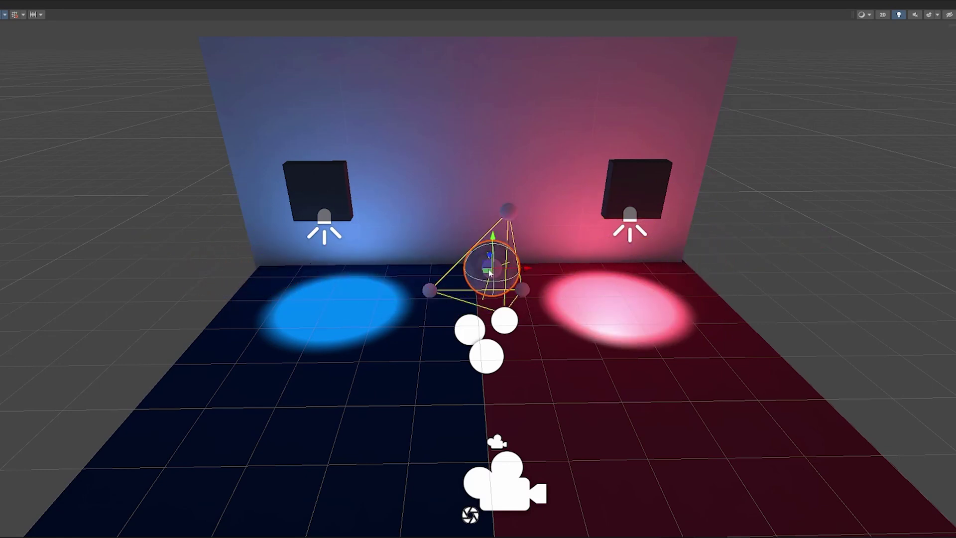
pyautogui.moveTo(488, 261); pyautogui.dragTo(522, 295)
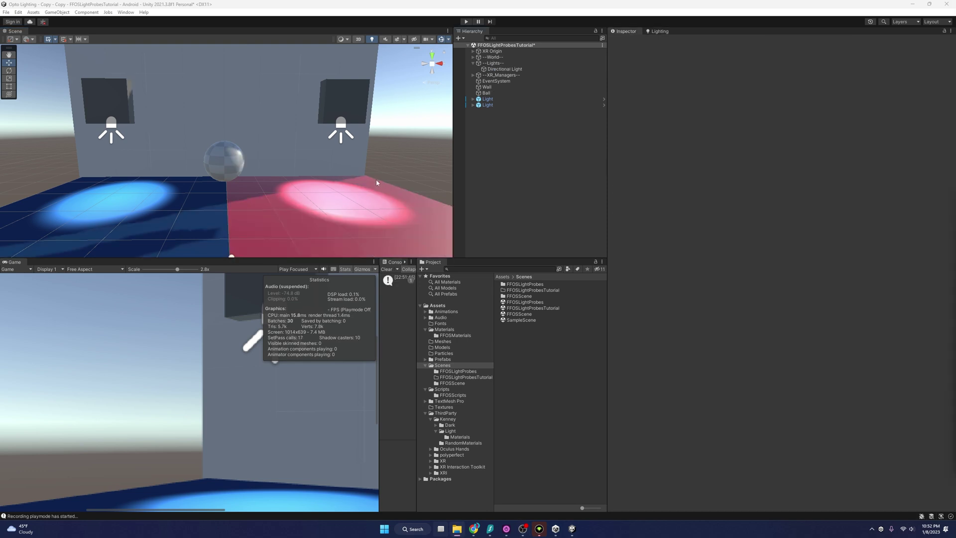
# Step: Inspect the wall, both floor planes, the ball and the two light boxes one after another in the scene
pyautogui.click(257, 120)
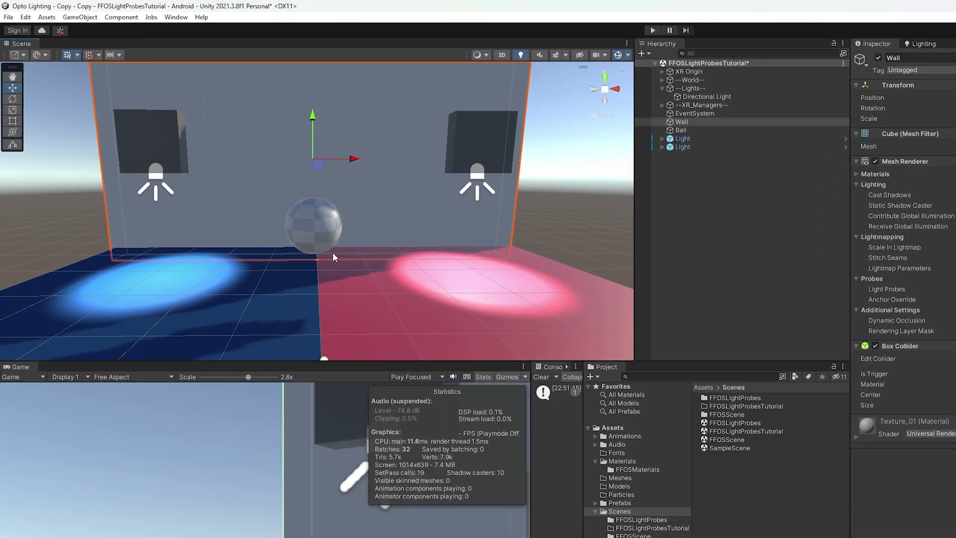
pyautogui.click(276, 294)
pyautogui.click(378, 299)
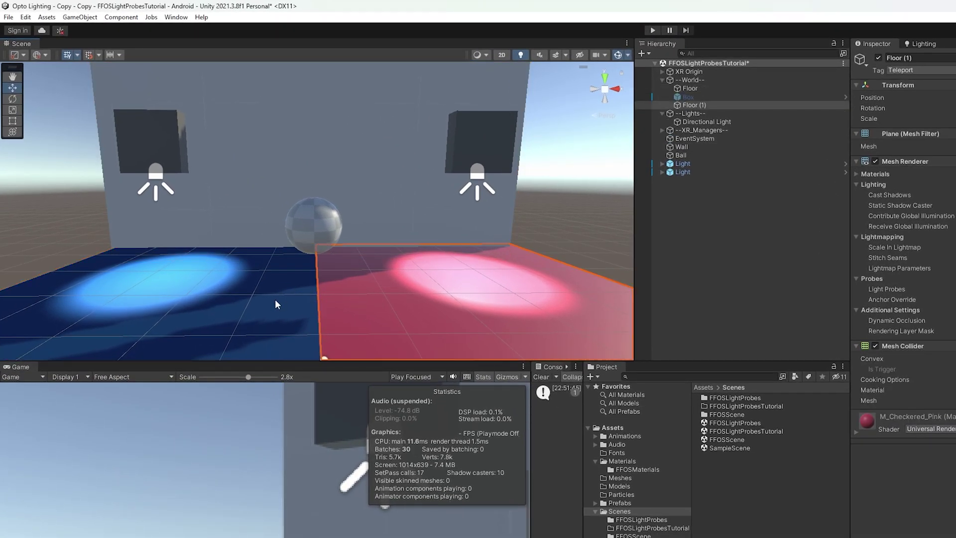
pyautogui.click(275, 300)
pyautogui.click(367, 301)
pyautogui.click(329, 236)
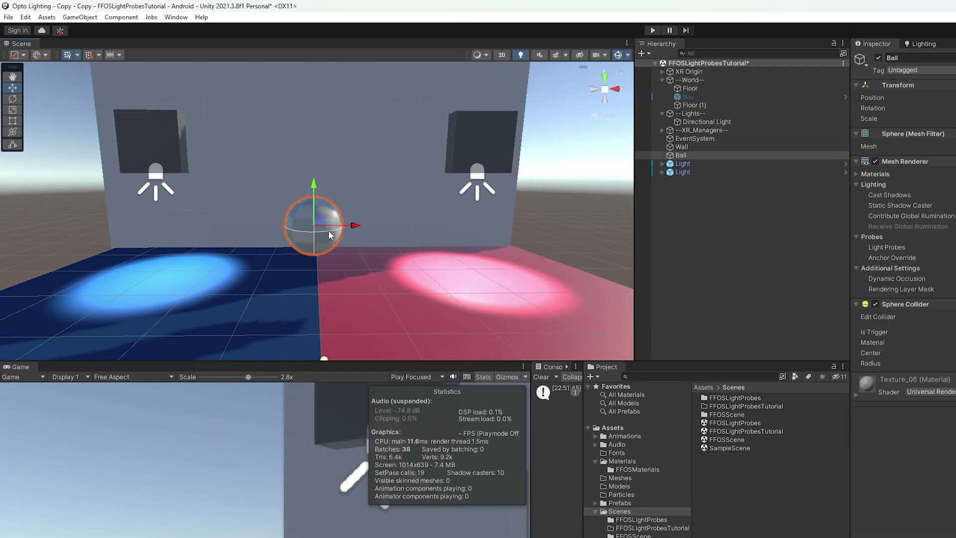
pyautogui.click(488, 139)
pyautogui.click(160, 141)
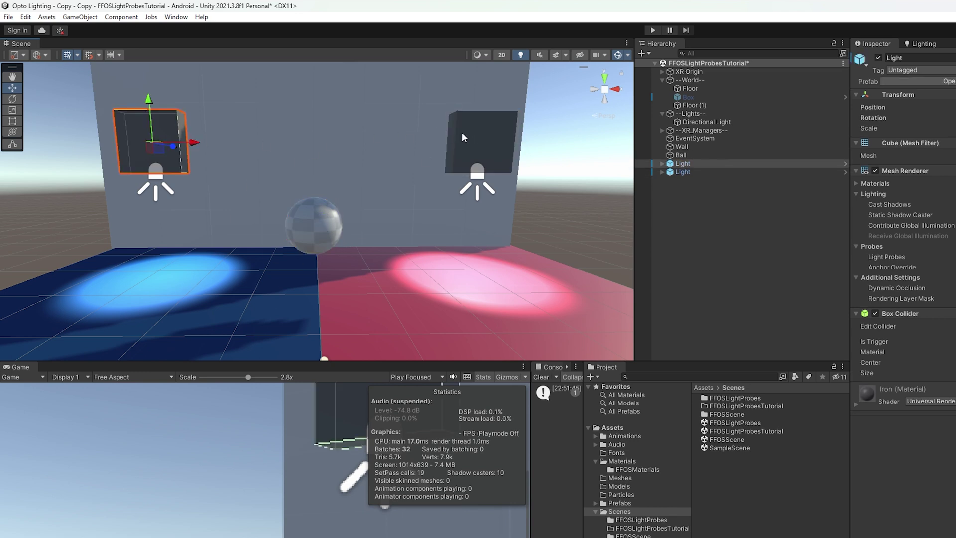
# Step: Expand both Light objects, examine the settings of their nested spot lights, and save the scene
pyautogui.click(661, 164)
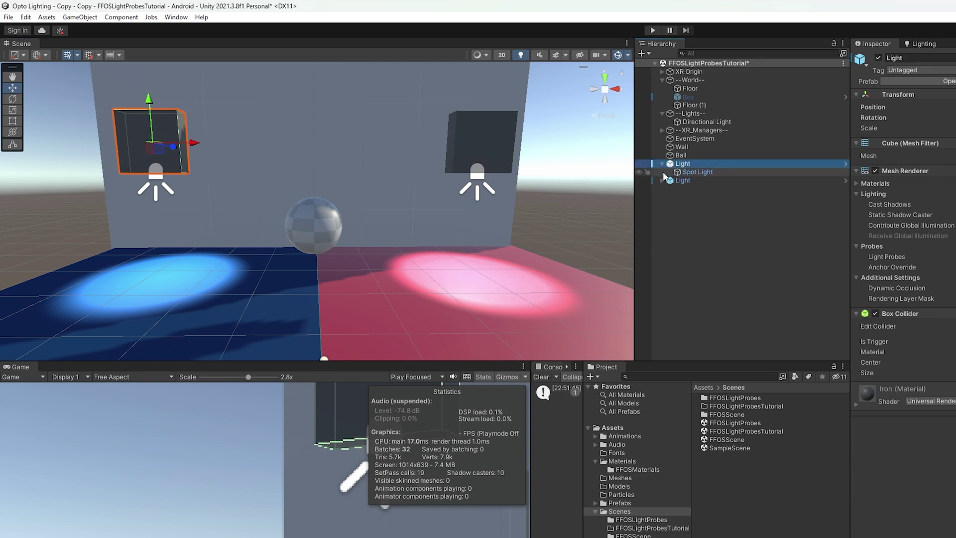
pyautogui.click(663, 180)
pyautogui.click(694, 173)
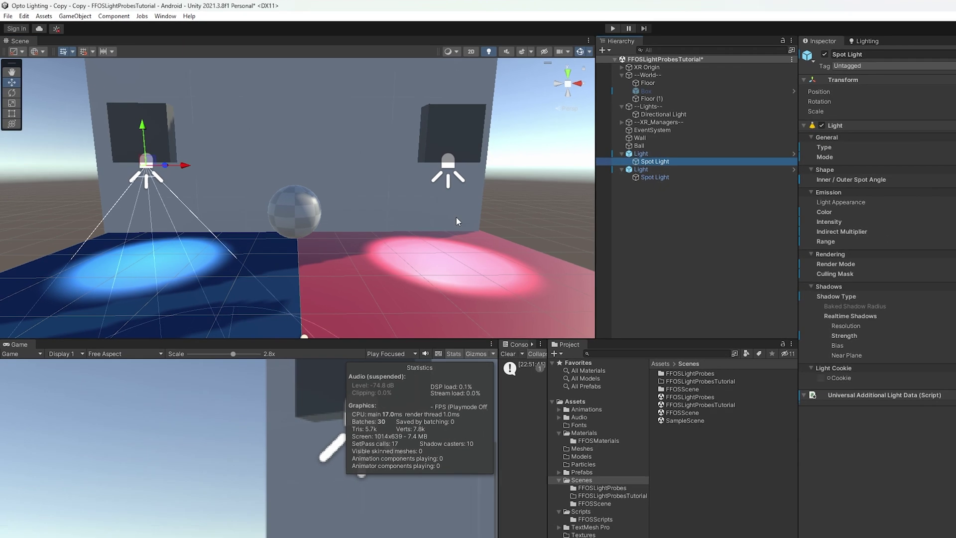
pyautogui.hotkey('ctrl', 's')
pyautogui.click(698, 189)
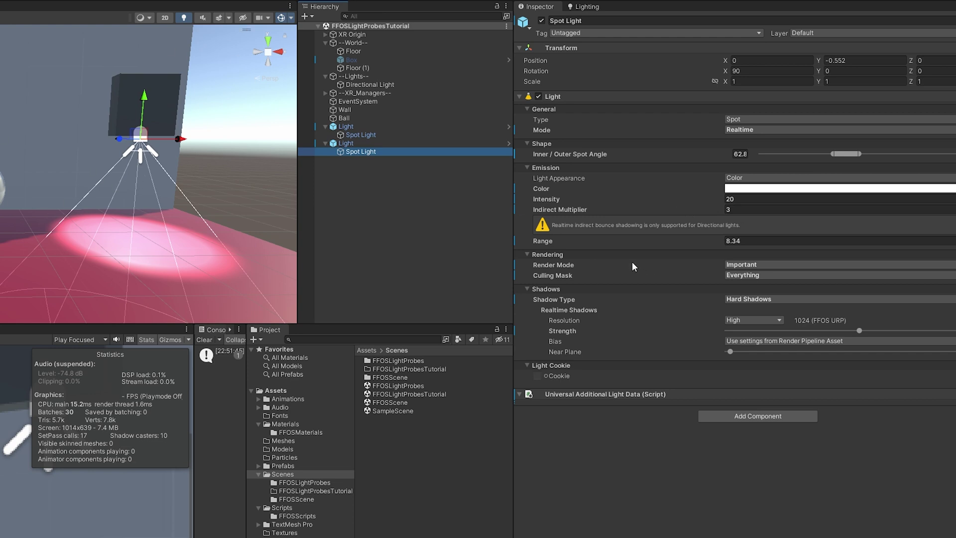
pyautogui.moveTo(631, 266)
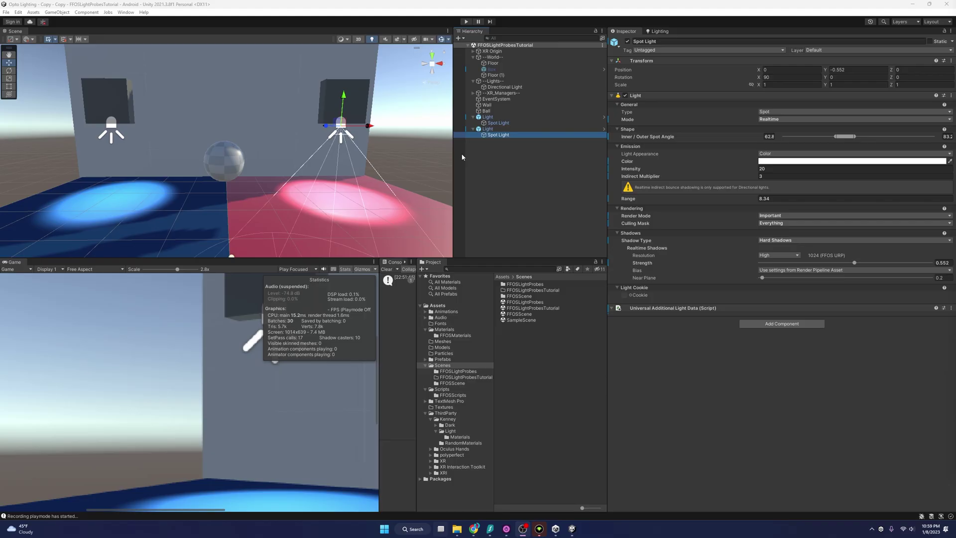
# Step: Mark both floors, both light boxes and the wall as static, including their child objects
pyautogui.click(271, 216)
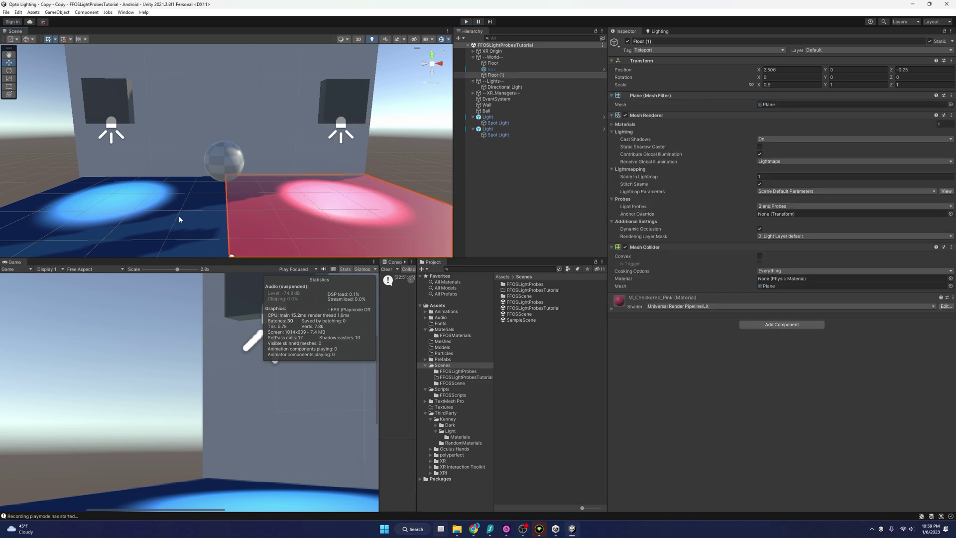
pyautogui.keyDown('shift'); pyautogui.click(180, 218); pyautogui.keyUp('shift')
pyautogui.keyDown('shift'); pyautogui.click(124, 106); pyautogui.keyUp('shift')
pyautogui.keyDown('shift'); pyautogui.click(319, 104); pyautogui.keyUp('shift')
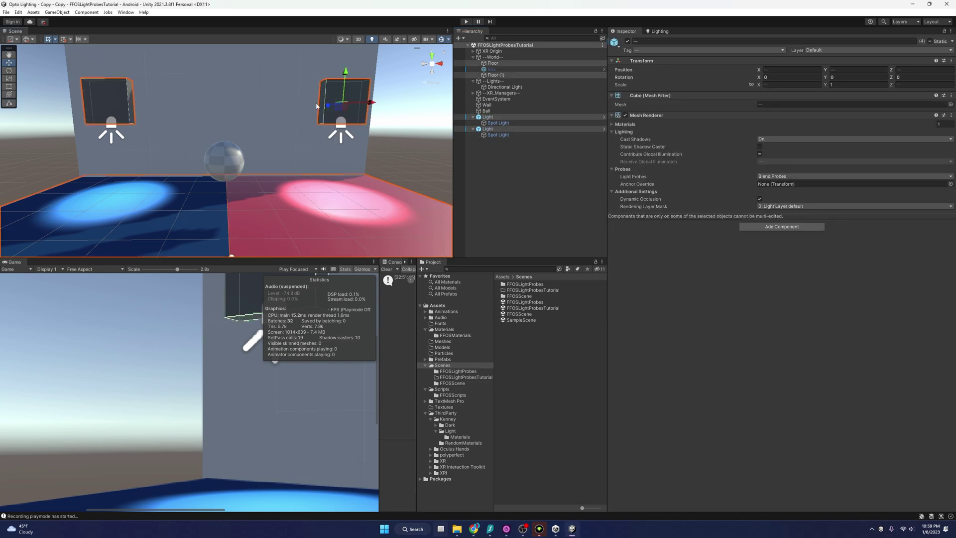
pyautogui.keyDown('shift'); pyautogui.click(261, 128); pyautogui.keyUp('shift')
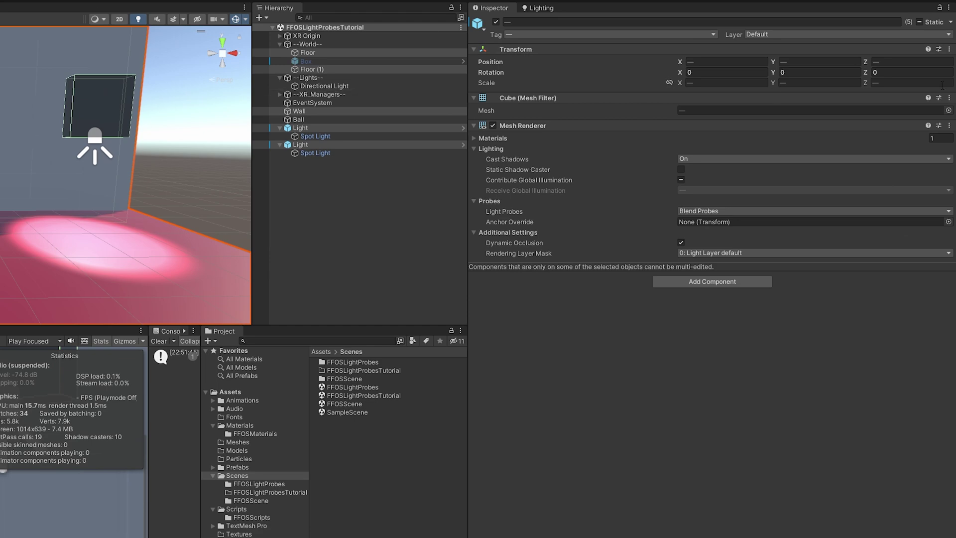
pyautogui.click(919, 22)
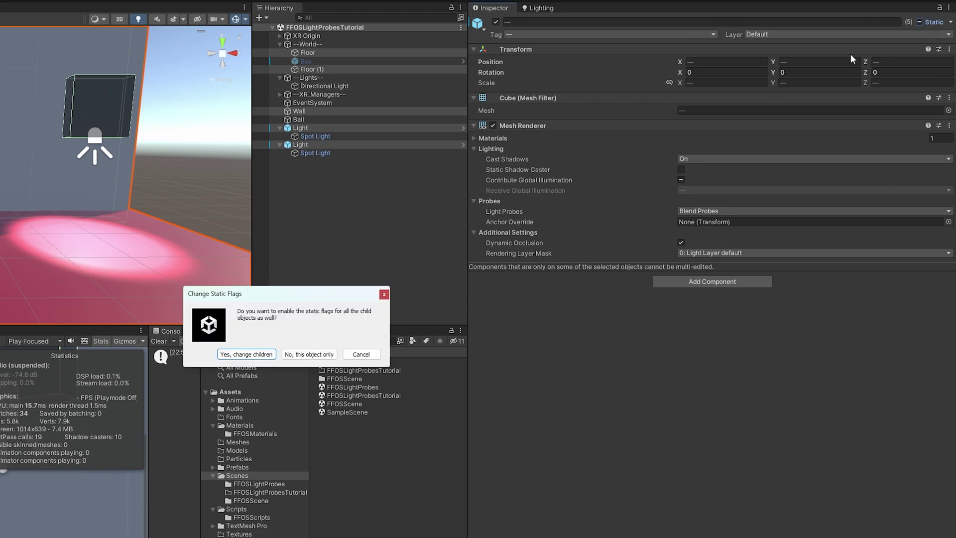
pyautogui.click(235, 354)
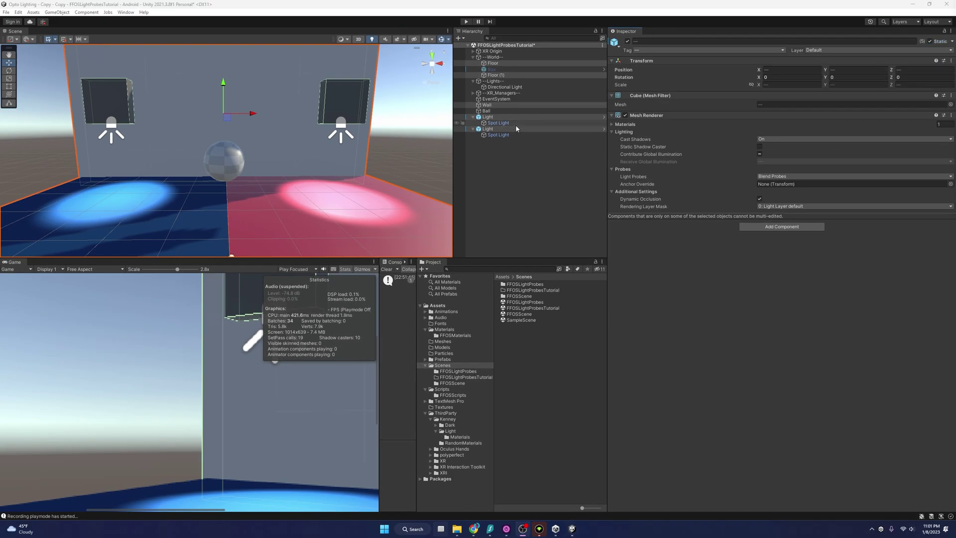
# Step: Set the light mode to Baked for the blue-side spot light and to Mixed for the pink-side spot light
pyautogui.click(516, 122)
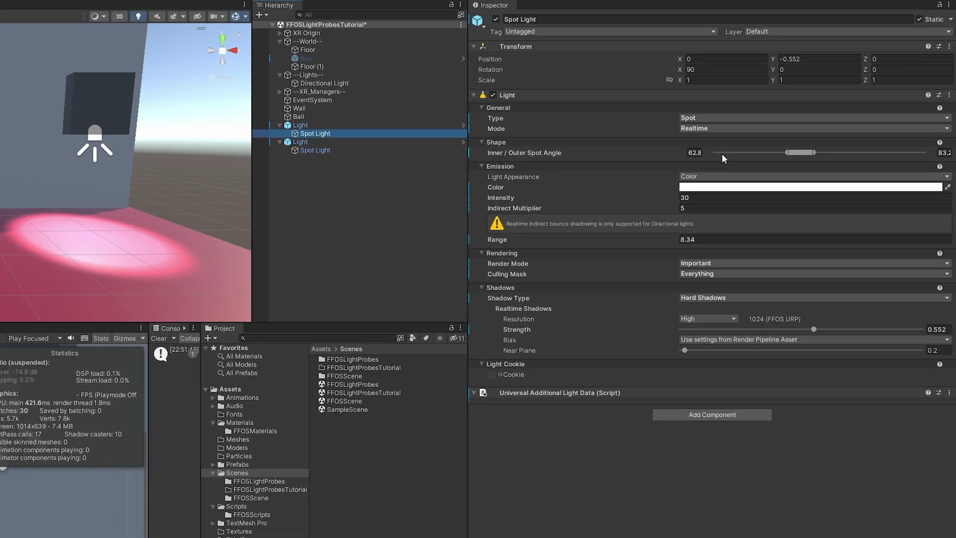
pyautogui.click(709, 128)
pyautogui.click(710, 164)
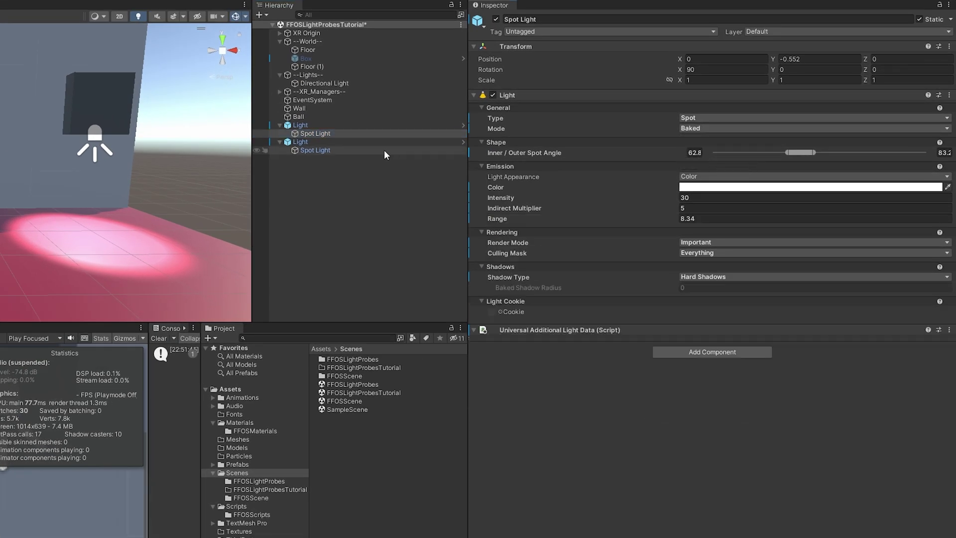
pyautogui.click(384, 150)
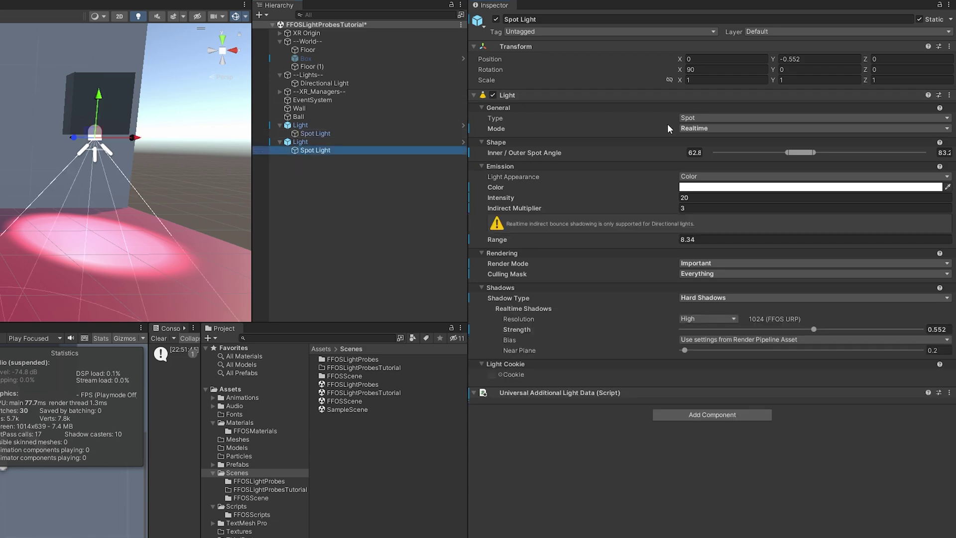
pyautogui.click(695, 128)
pyautogui.click(710, 152)
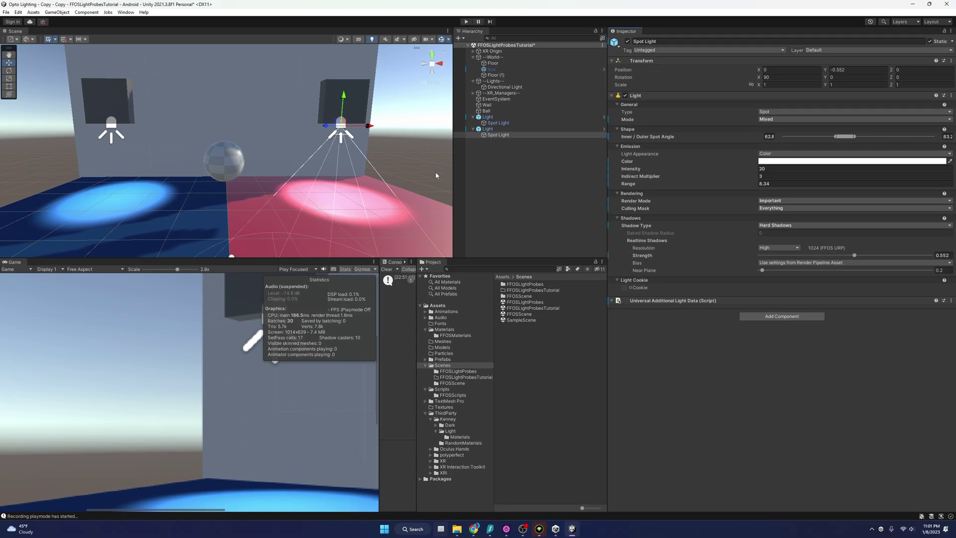
# Step: Disable the Directional Light object in the scene
pyautogui.click(519, 123)
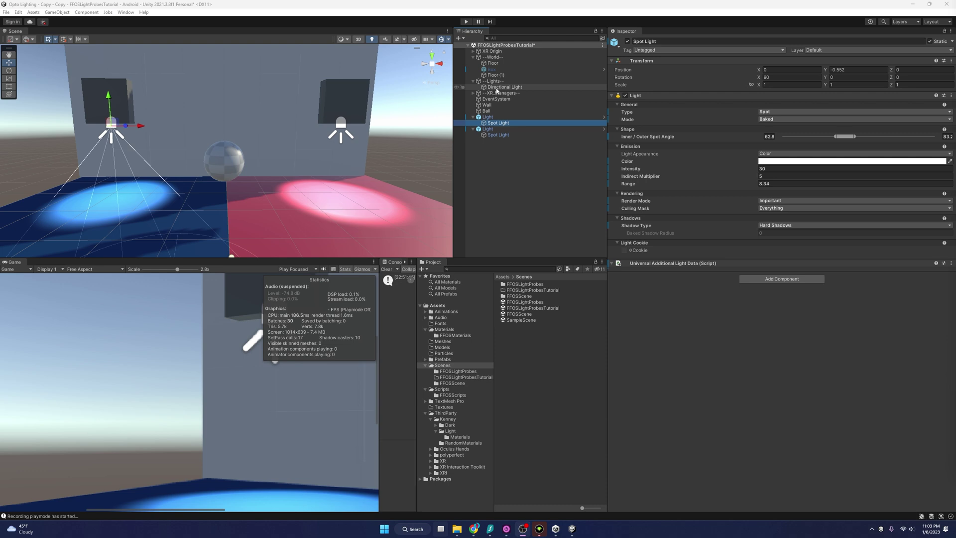
pyautogui.click(497, 89)
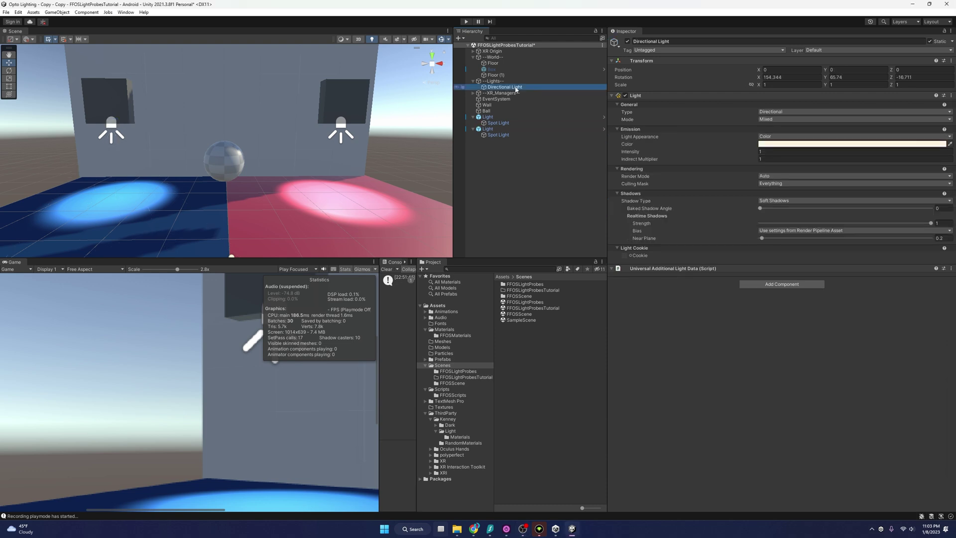
pyautogui.click(628, 42)
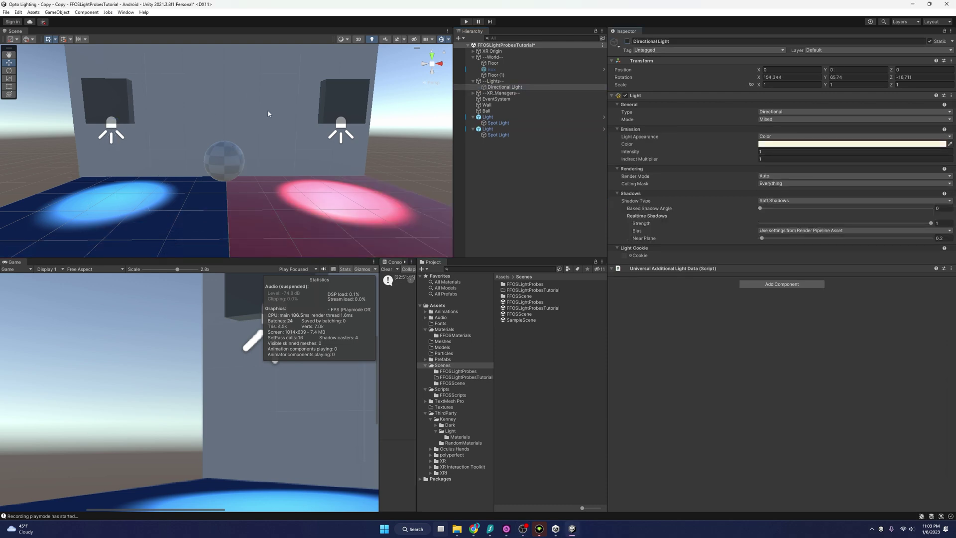
# Step: Open the Lighting window and dock it beside the Inspector
pyautogui.click(126, 12)
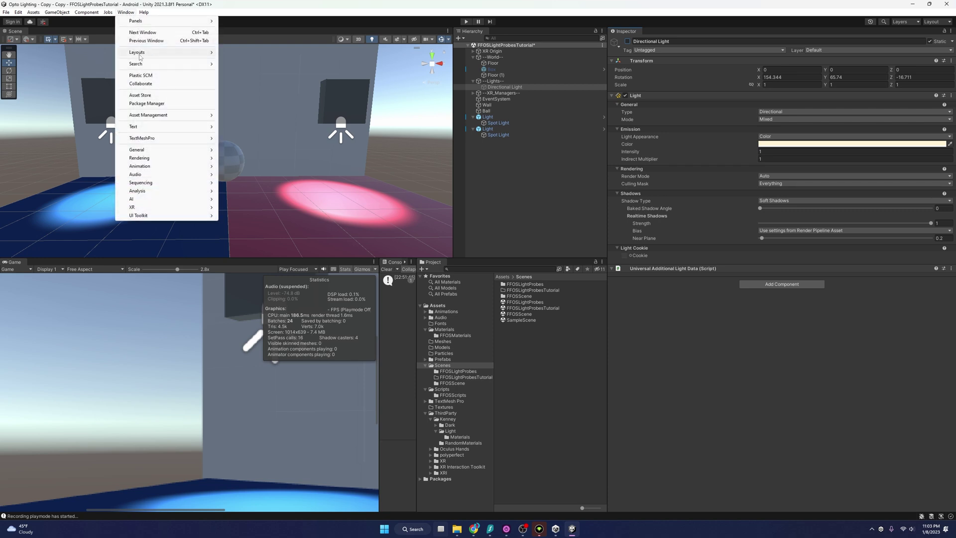
pyautogui.moveTo(158, 160)
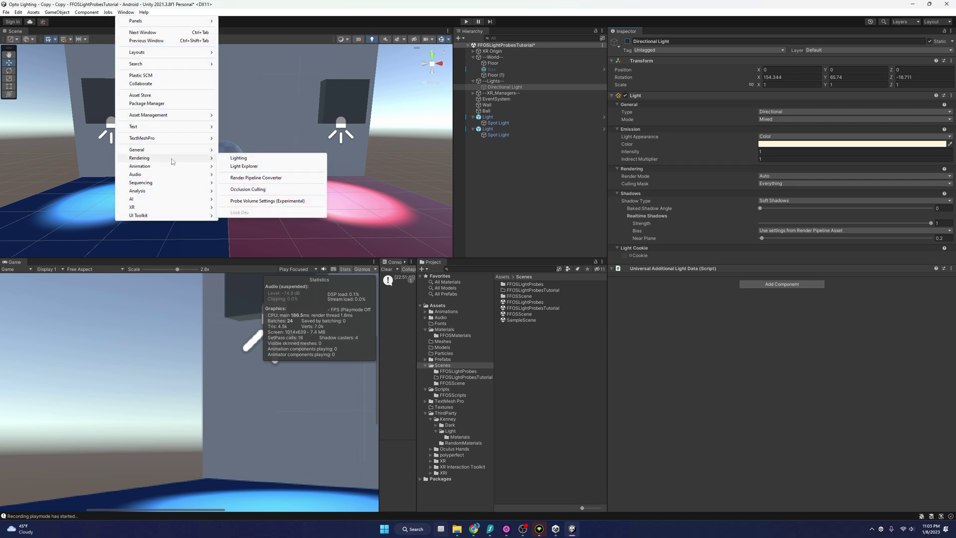
pyautogui.click(247, 158)
pyautogui.moveTo(595, 112); pyautogui.dragTo(660, 35)
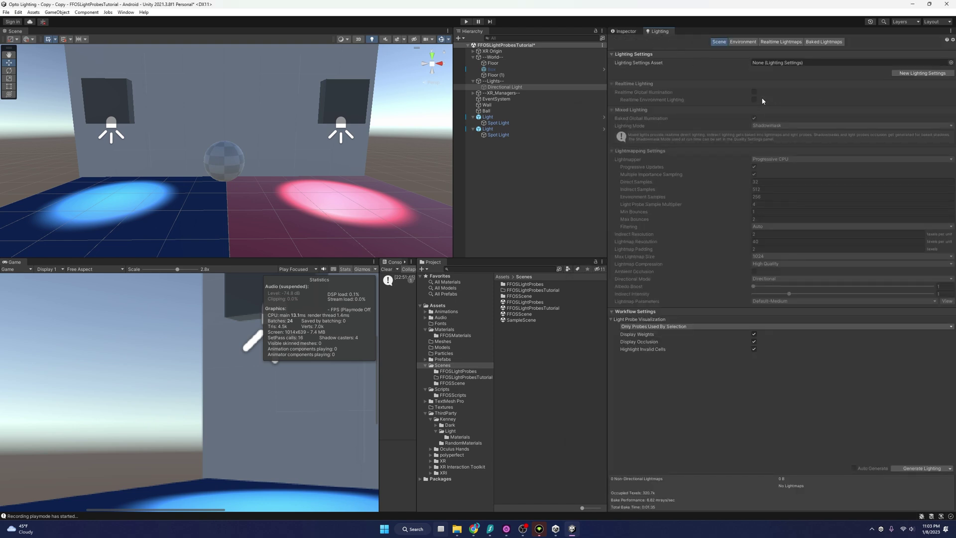
# Step: Create a new lighting settings asset named FFOS Lighting
pyautogui.click(917, 73)
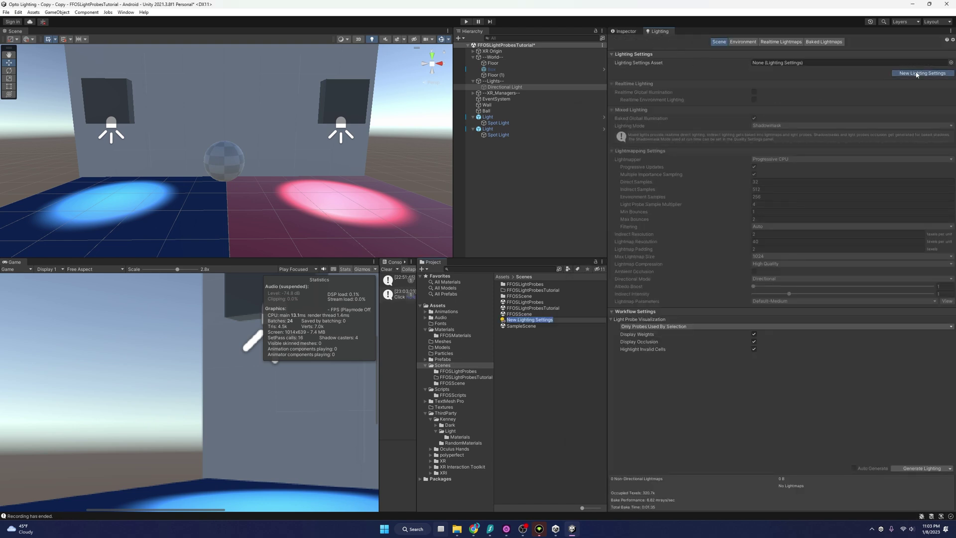
pyautogui.write('FFOS Lighting')
pyautogui.press('Return')
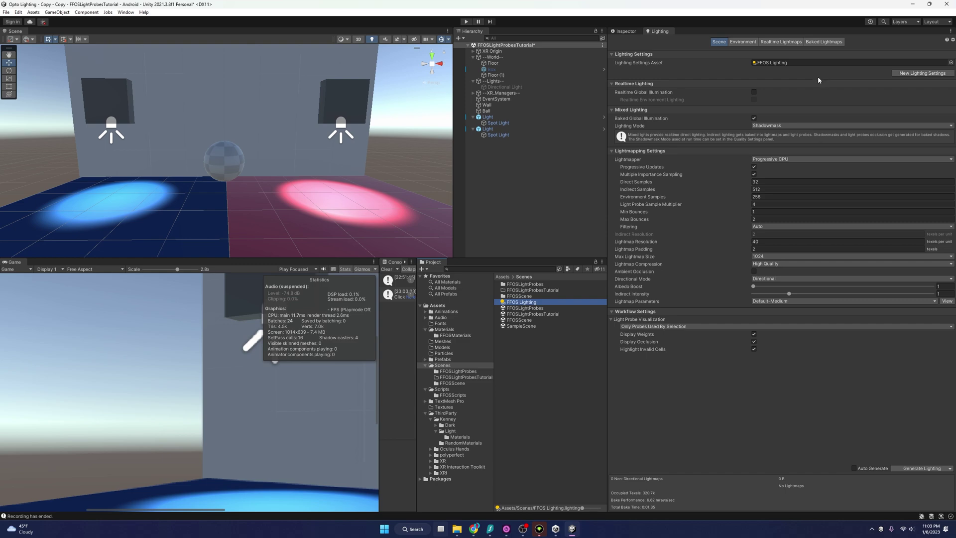
# Step: Set the environment's skybox material to None
pyautogui.click(740, 44)
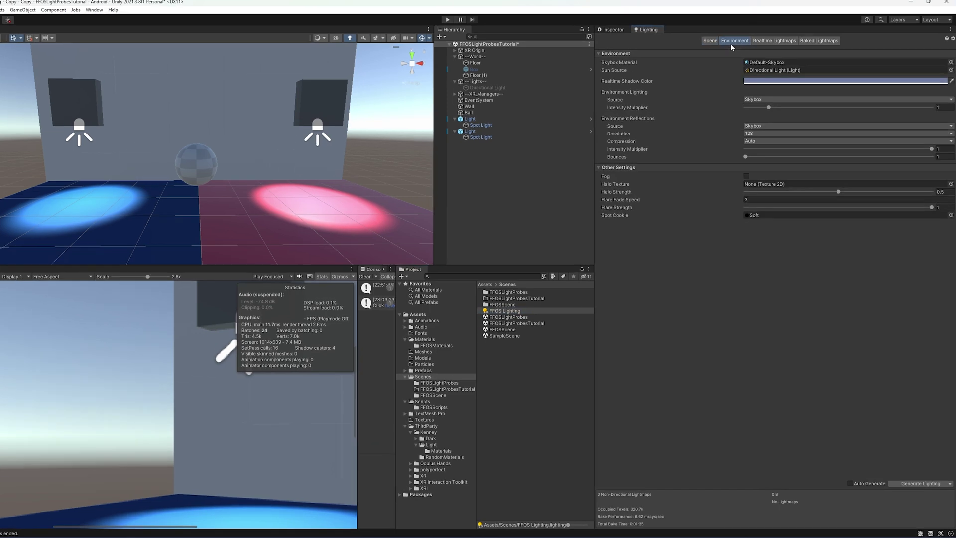
pyautogui.click(950, 62)
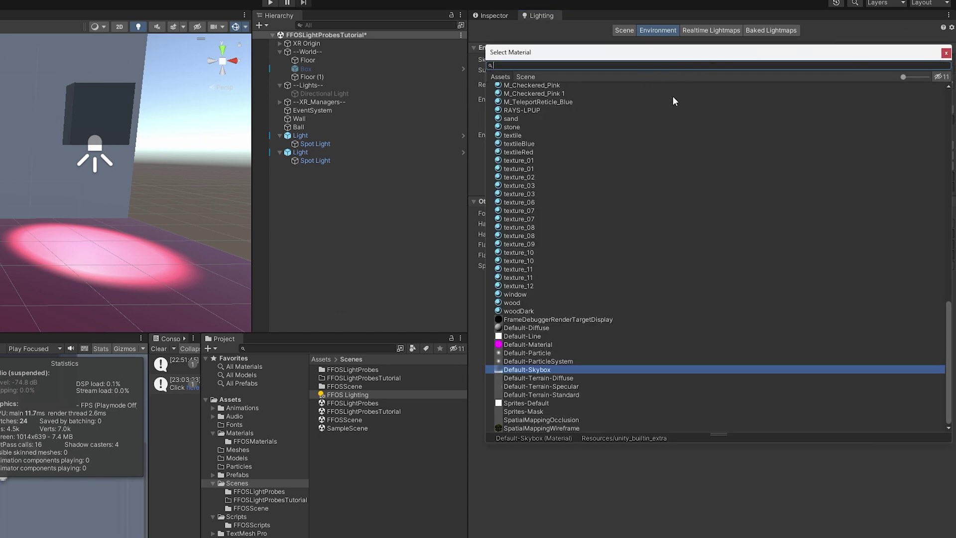
pyautogui.scroll(15, 670, 244)
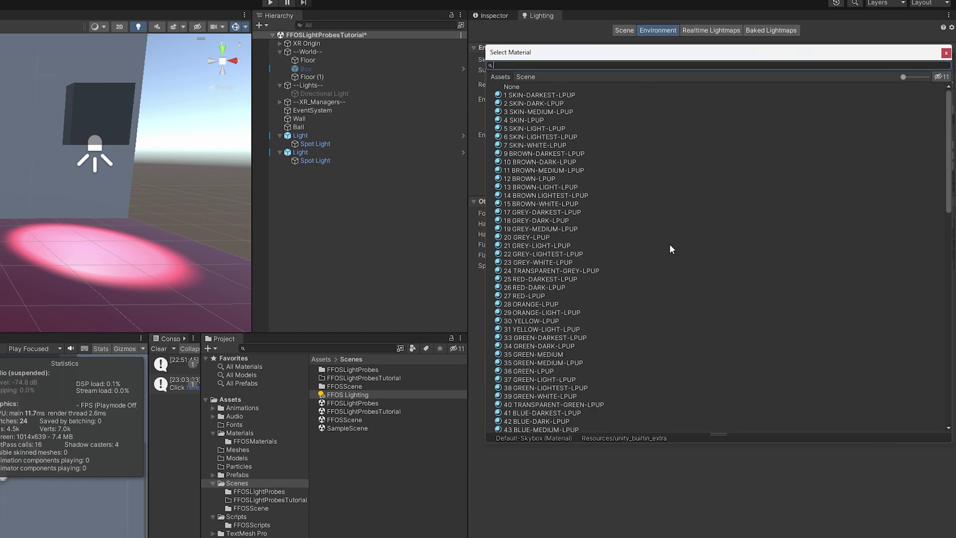
pyautogui.click(515, 86)
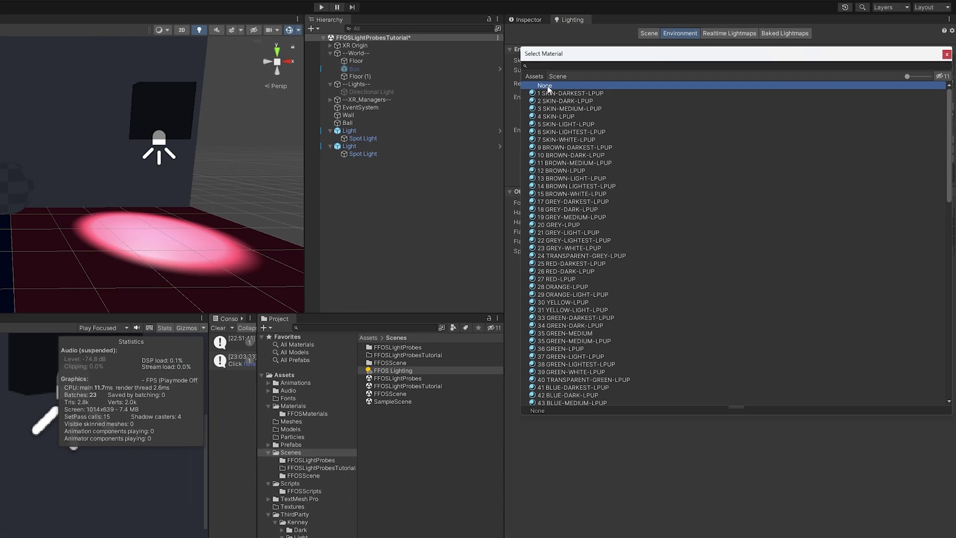
# Step: Set the lightmapper to Progressive GPU (Preview) and generate the scene's lighting
pyautogui.click(634, 3)
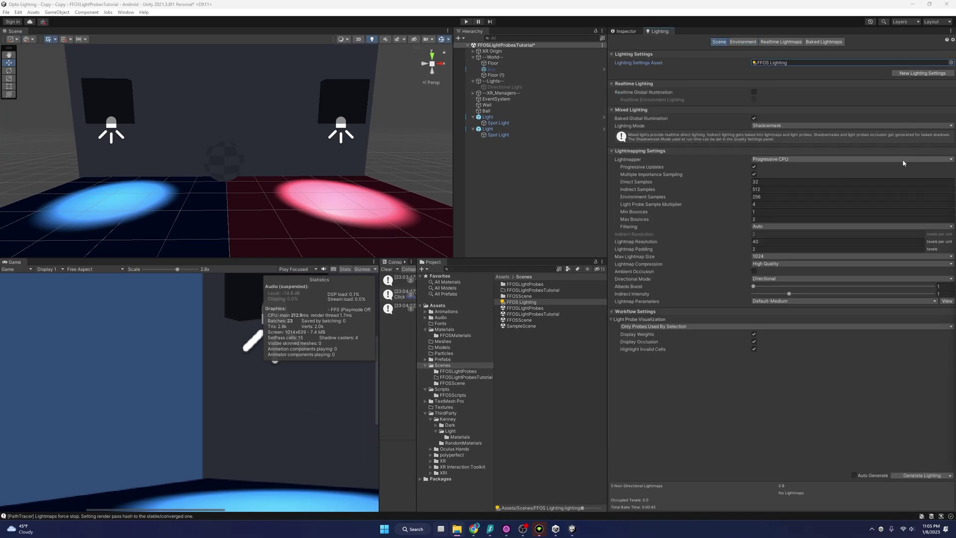
pyautogui.click(902, 160)
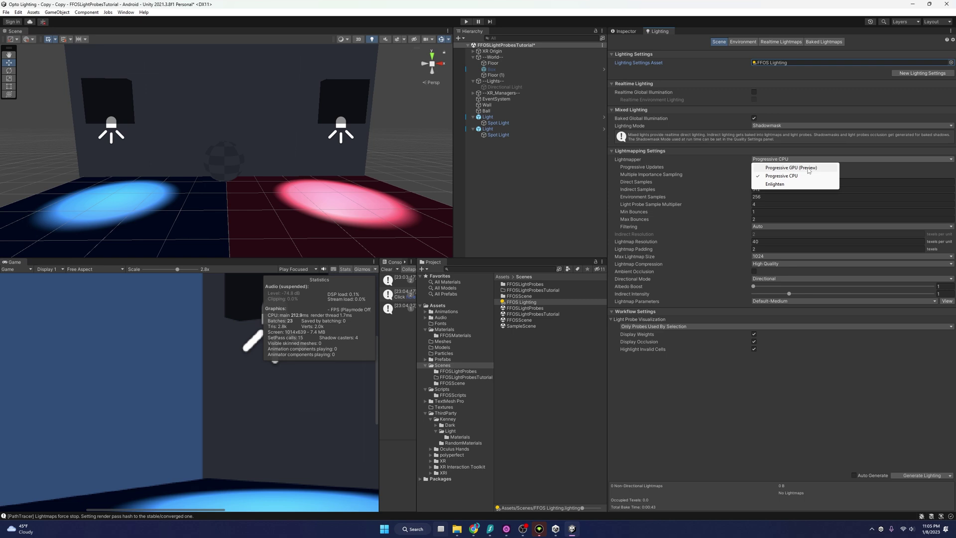
pyautogui.click(808, 169)
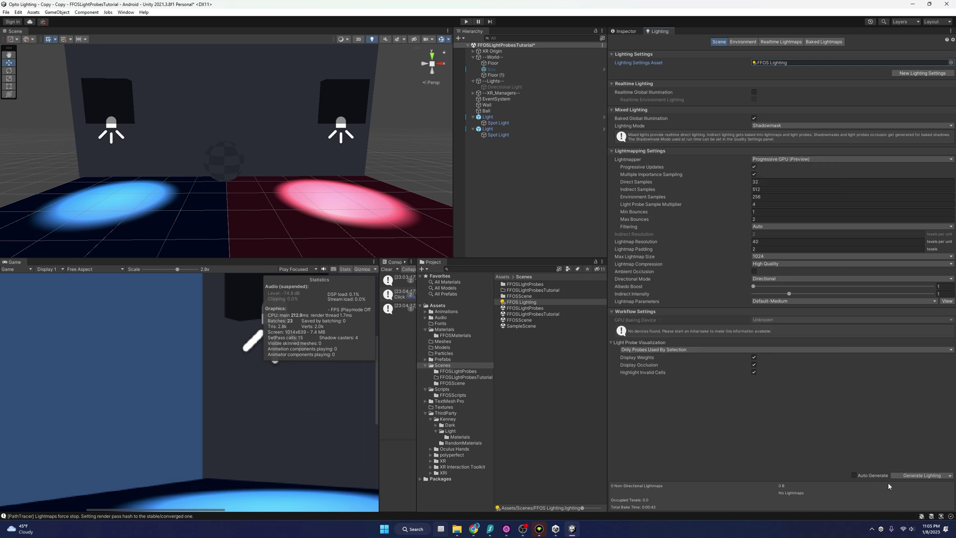
pyautogui.click(918, 477)
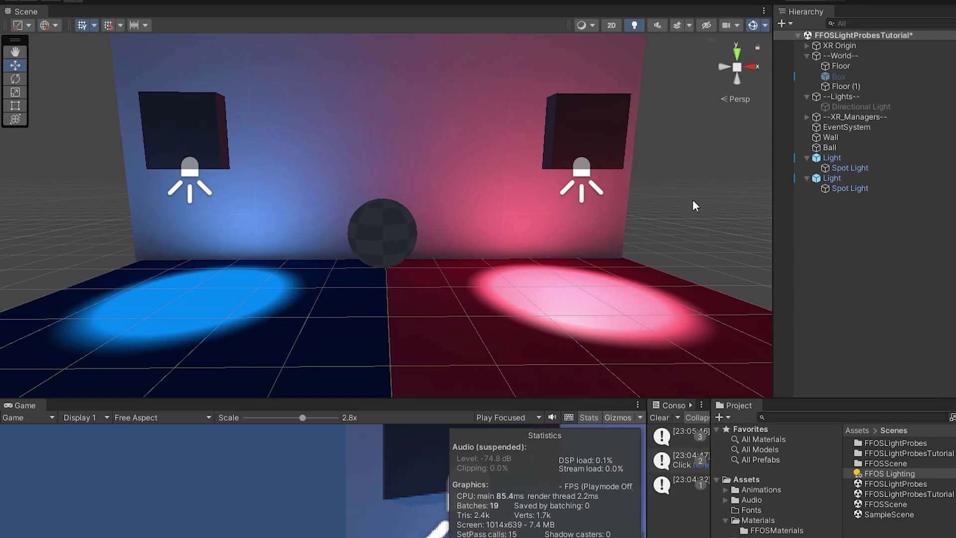
# Step: Examine the baked light on the wall, floor and light boxes from the side and from the front
pyautogui.moveTo(663, 204); pyautogui.dragTo(497, 214, button='right')
pyautogui.press('d')
pyautogui.press('w')
pyautogui.press('s')
pyautogui.keyDown('alt'); pyautogui.moveTo(581, 241); pyautogui.dragTo(432, 438); pyautogui.keyUp('alt')
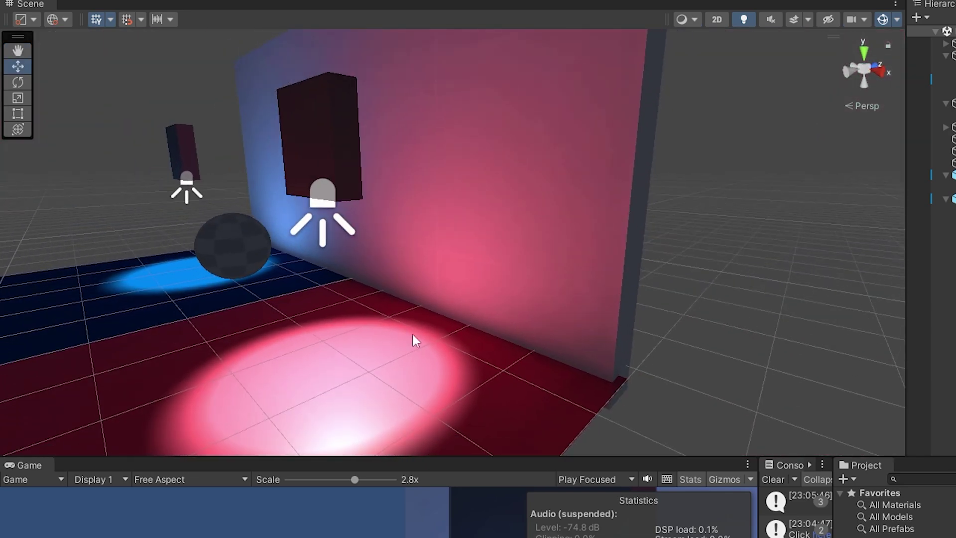
pyautogui.keyDown('alt'); pyautogui.moveTo(472, 232); pyautogui.dragTo(450, 218); pyautogui.keyUp('alt')
pyautogui.scroll(-5, 450, 218)
pyautogui.scroll(5, 451, 218)
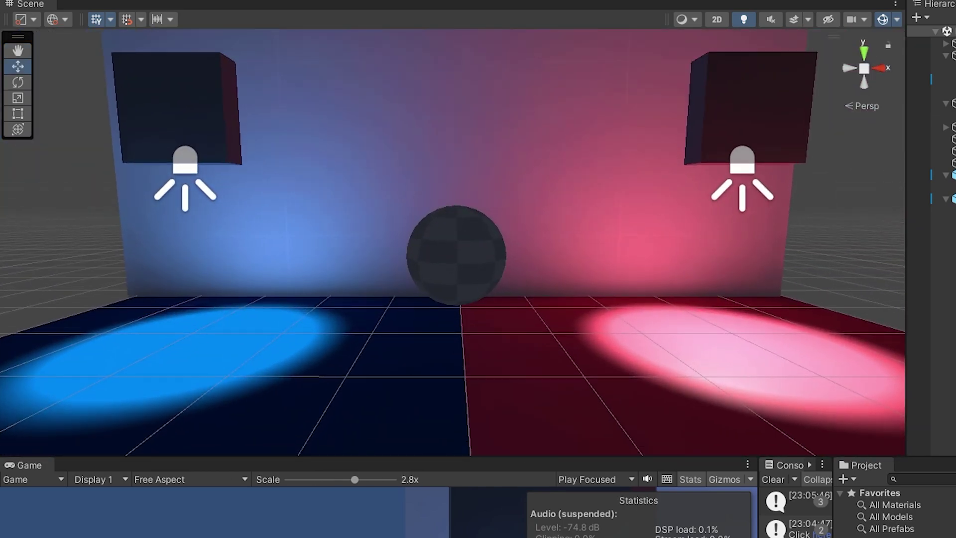
# Step: Test the ball's lighting by moving it through the red and blue spotlights and back to the centre
pyautogui.click(465, 256)
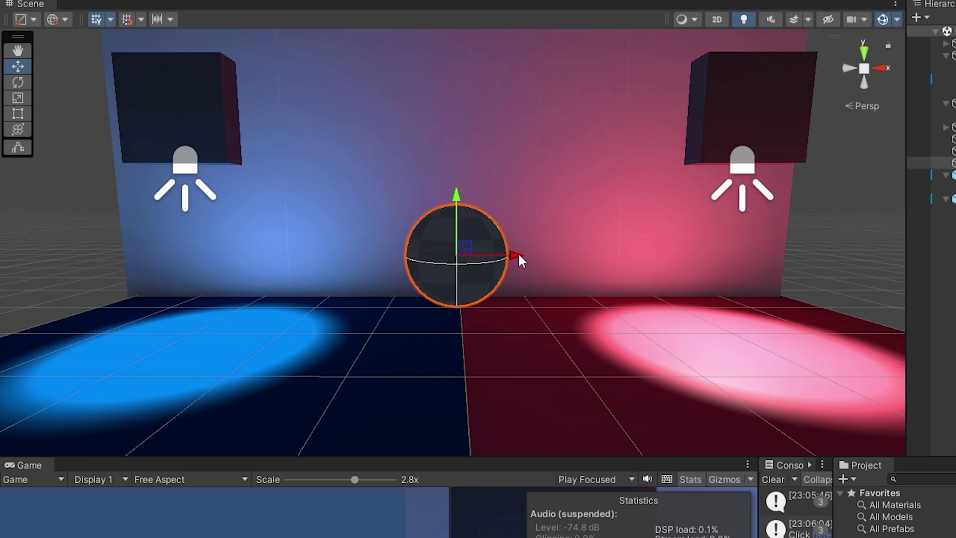
pyautogui.moveTo(513, 251); pyautogui.dragTo(794, 247)
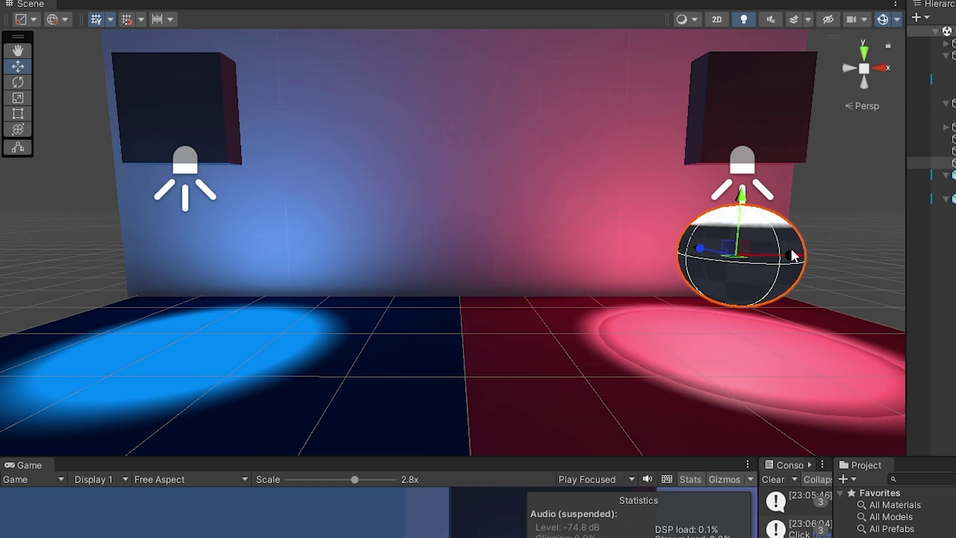
pyautogui.moveTo(730, 257)
pyautogui.mouseDown()
pyautogui.moveTo(851, 255)
pyautogui.moveTo(672, 257)
pyautogui.moveTo(728, 256)
pyautogui.mouseUp()
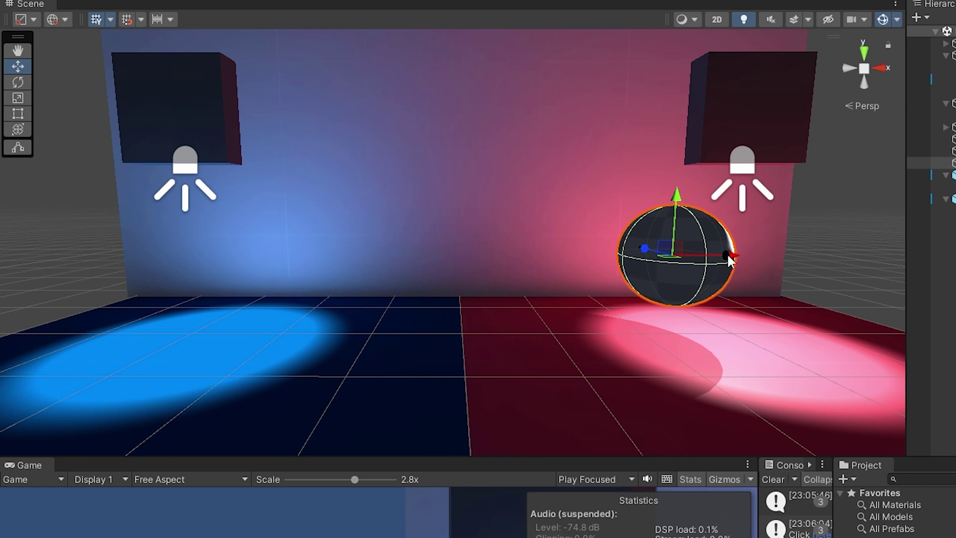
pyautogui.moveTo(727, 257); pyautogui.dragTo(195, 240)
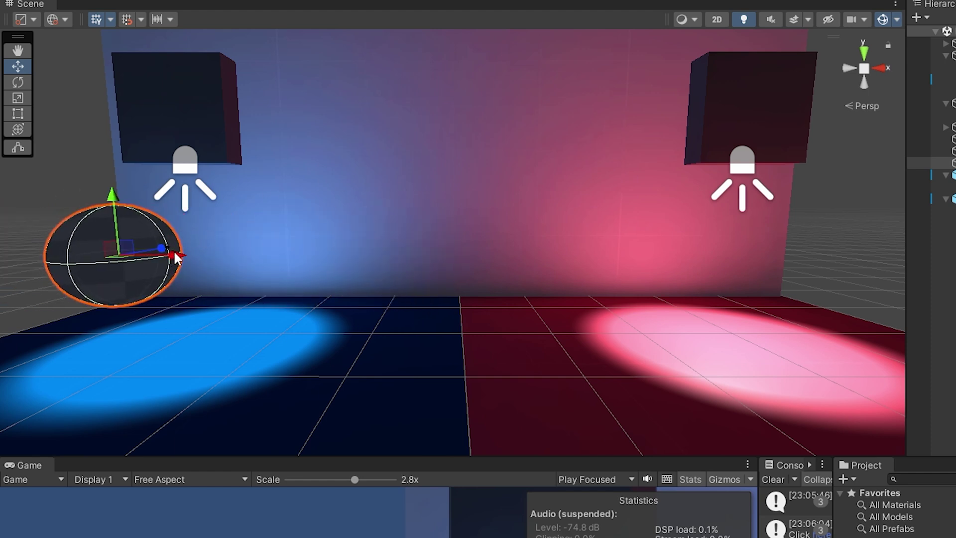
pyautogui.moveTo(173, 251); pyautogui.dragTo(521, 254)
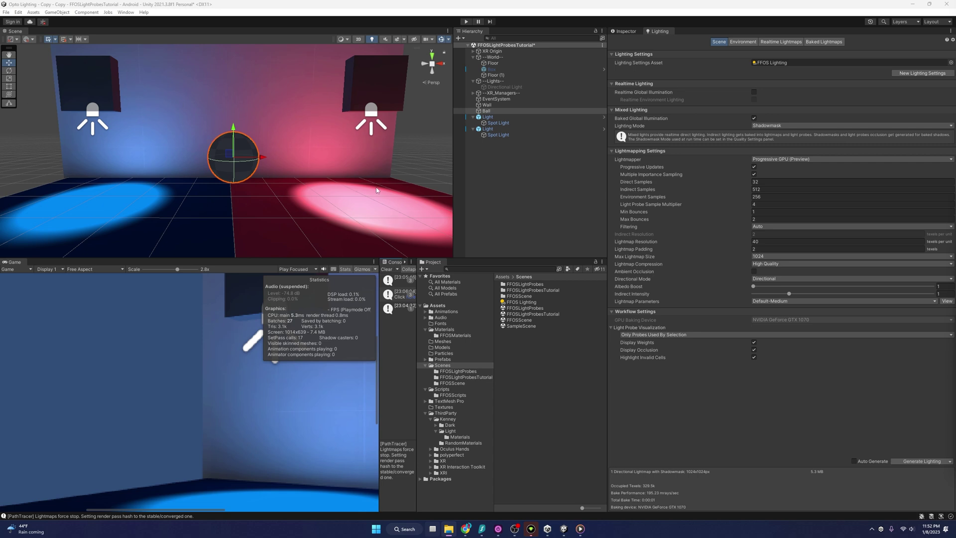
# Step: Add a Light Probe Group to the scene
pyautogui.rightClick(480, 170)
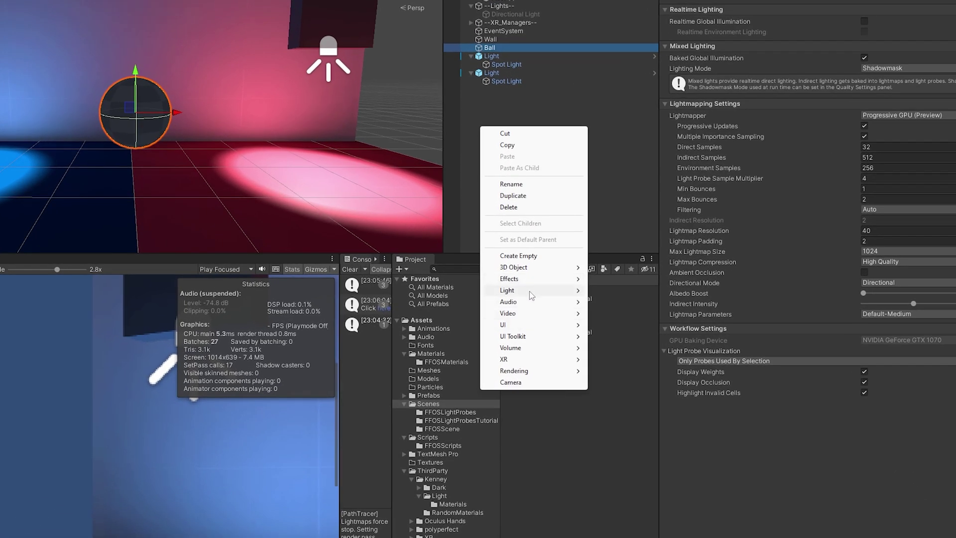
pyautogui.moveTo(530, 292)
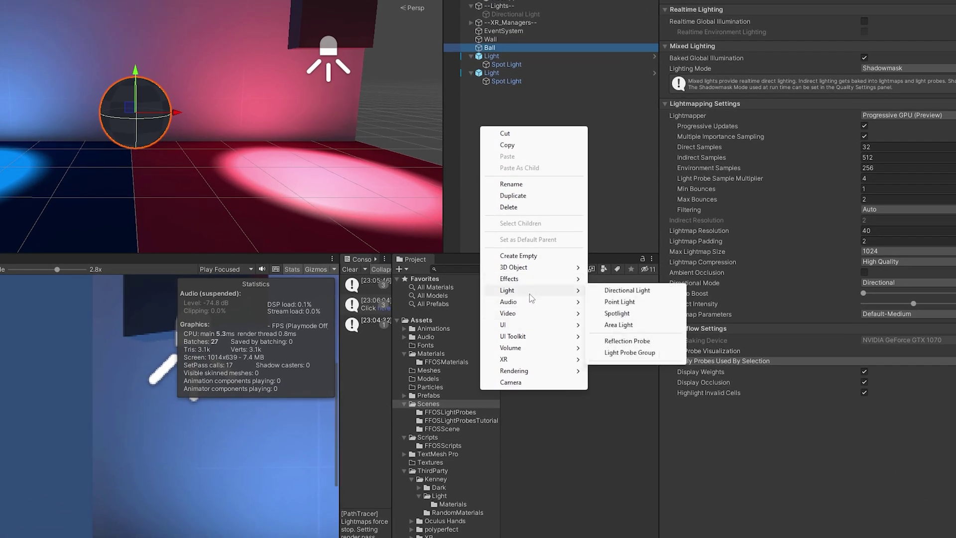
pyautogui.click(635, 356)
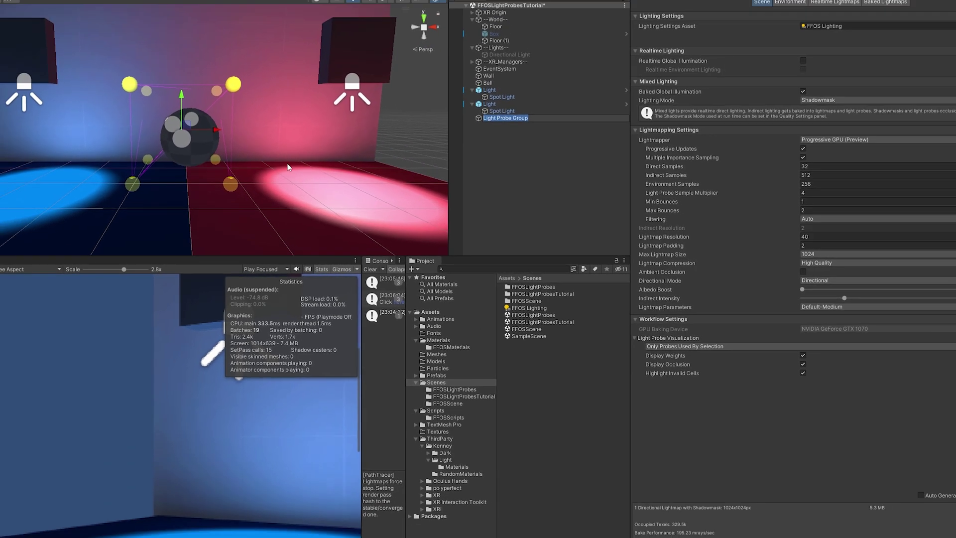
# Step: Set the Light Probe Group's position to 0, 0, 0
pyautogui.moveTo(212, 128); pyautogui.dragTo(393, 123, button='right')
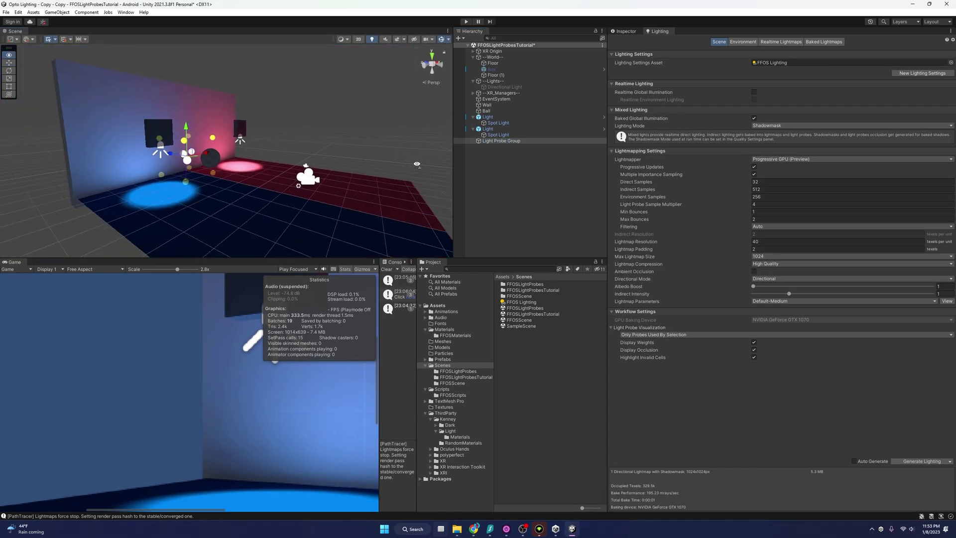
pyautogui.press('w')
pyautogui.press('a')
pyautogui.moveTo(417, 164); pyautogui.dragTo(244, 168, button='right')
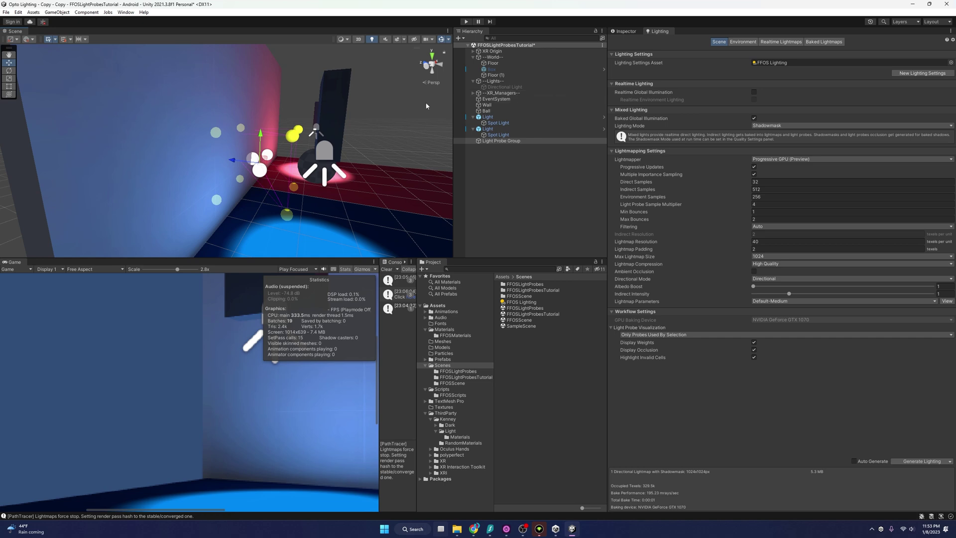
pyautogui.press('d')
pyautogui.moveTo(426, 106); pyautogui.dragTo(450, 106, button='right')
pyautogui.click(626, 32)
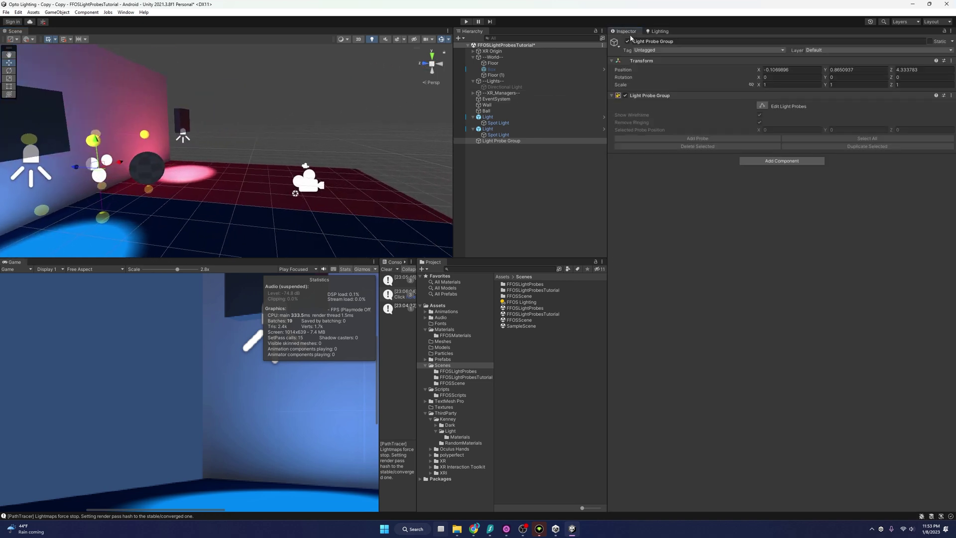
pyautogui.click(801, 69)
pyautogui.write('0')
pyautogui.press('Tab')
pyautogui.write('0')
pyautogui.press('Tab')
pyautogui.write('0')
# Step: Raise the Light Probe Group to a Y position of about 1.14 so its lower probes sit just above the floor
pyautogui.moveTo(269, 160); pyautogui.dragTo(180, 170, button='right')
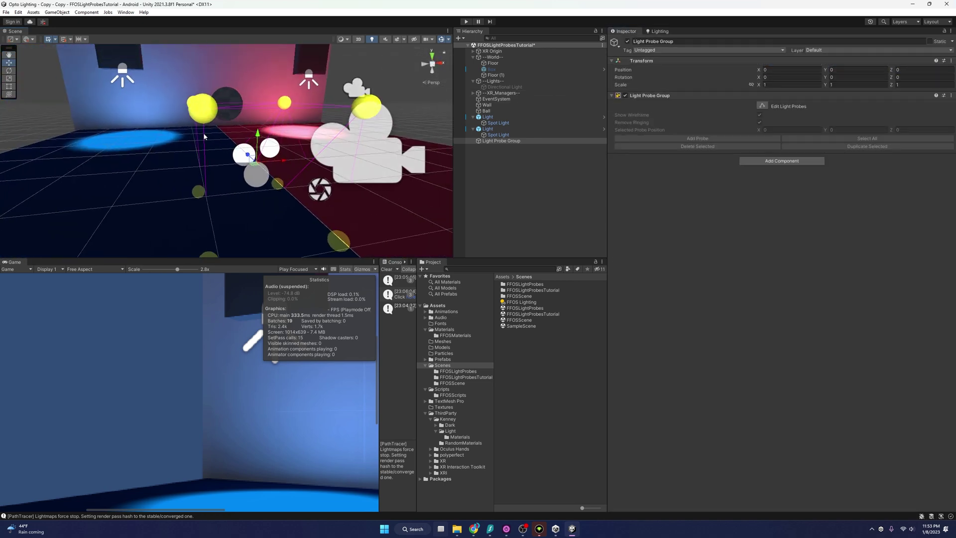
pyautogui.moveTo(259, 135); pyautogui.dragTo(252, 69)
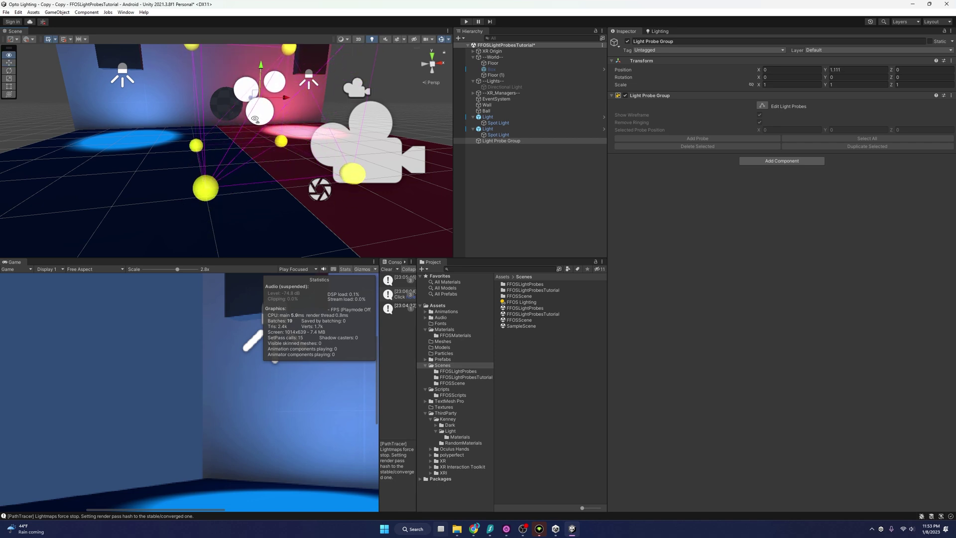
pyautogui.scroll(-5, 255, 120)
pyautogui.moveTo(253, 103)
pyautogui.mouseDown()
pyautogui.moveTo(253, 125)
pyautogui.moveTo(254, 103)
pyautogui.mouseUp()
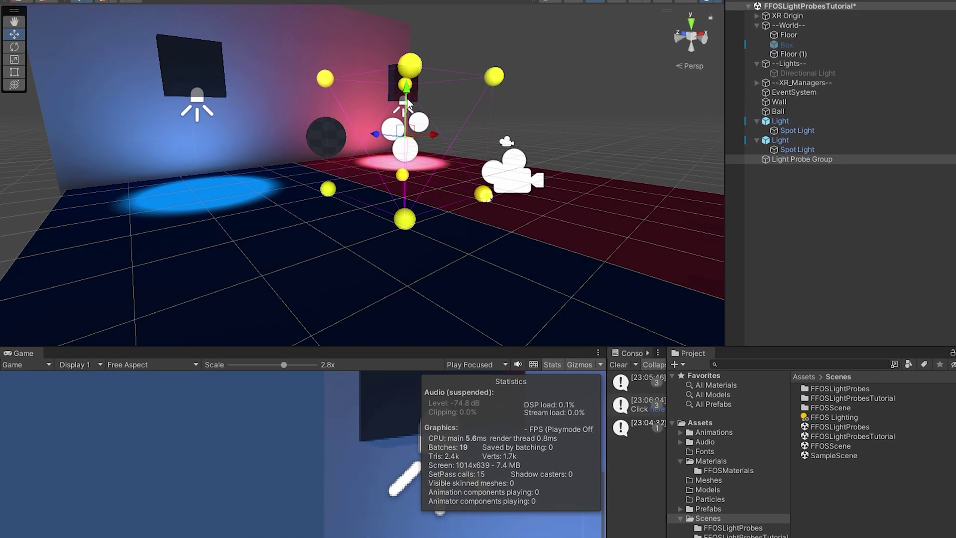
pyautogui.moveTo(408, 102)
pyautogui.mouseDown()
pyautogui.moveTo(408, 117)
pyautogui.moveTo(407, 97)
pyautogui.moveTo(407, 105)
pyautogui.mouseUp()
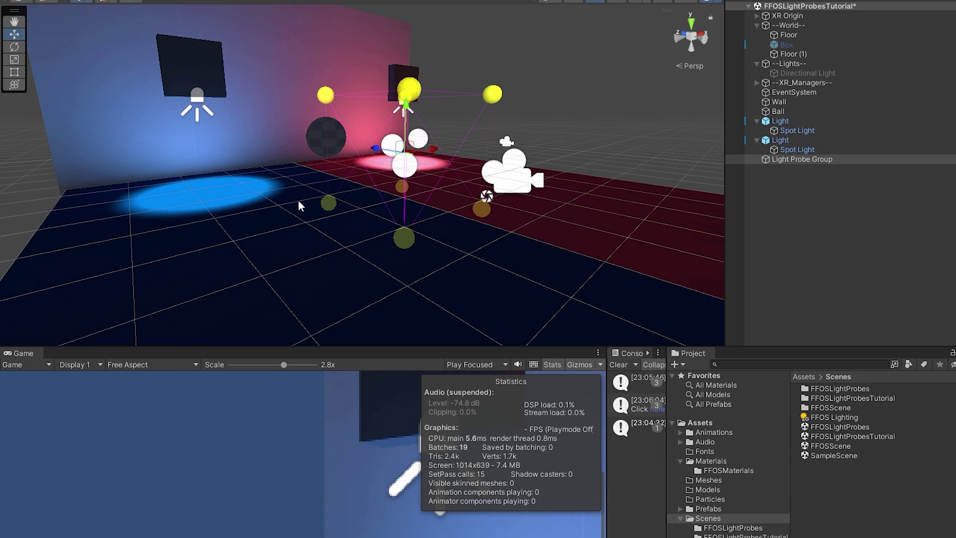
pyautogui.moveTo(408, 106)
pyautogui.mouseDown()
pyautogui.moveTo(414, 78)
pyautogui.moveTo(412, 94)
pyautogui.moveTo(209, 99)
pyautogui.mouseUp()
pyautogui.scroll(2, 362, 172)
pyautogui.scroll(-3, 362, 172)
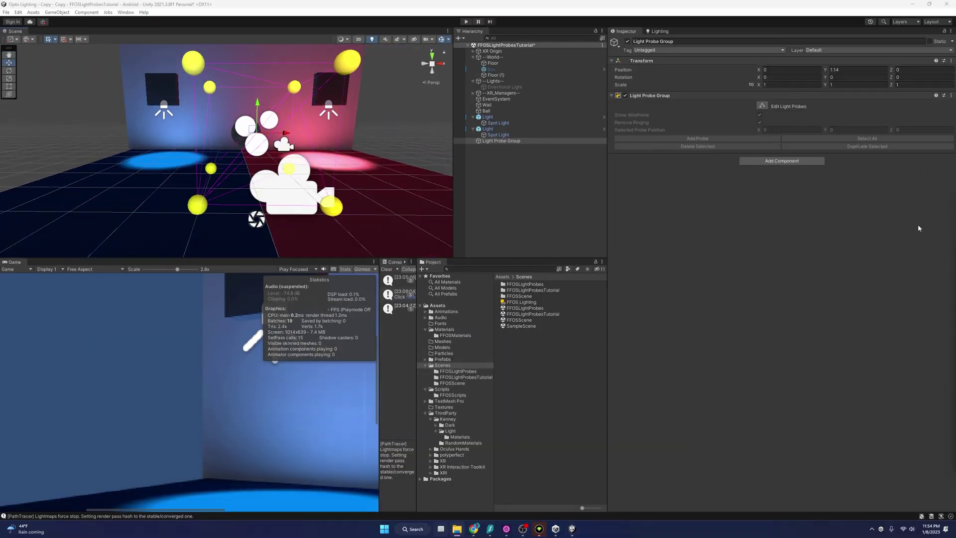
# Step: Examine how the light probes are placed relative to the ball, the floor and the two light pools
pyautogui.keyDown('alt'); pyautogui.moveTo(215, 107); pyautogui.dragTo(205, 205); pyautogui.keyUp('alt')
pyautogui.scroll(-3, 355, 124)
pyautogui.scroll(2, 355, 125)
pyautogui.scroll(1, 271, 172)
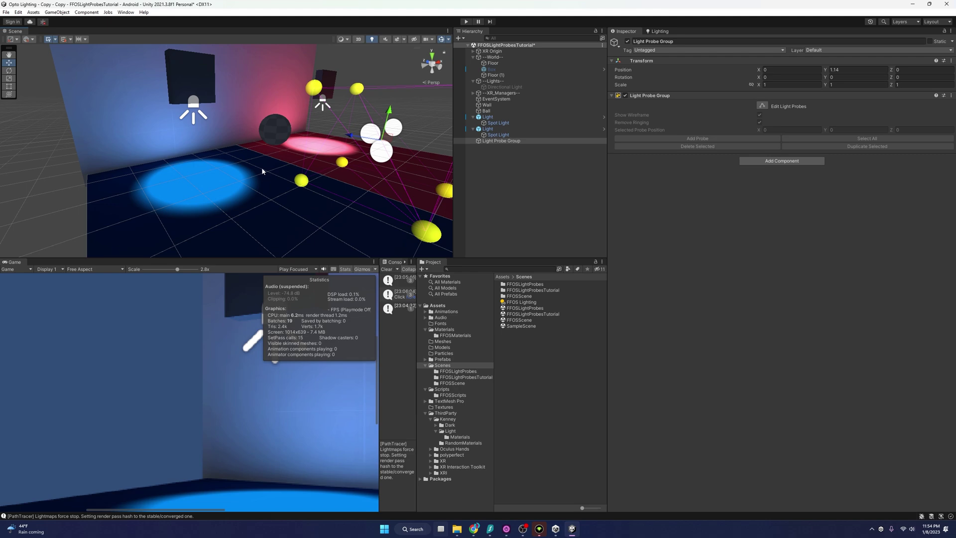
pyautogui.scroll(5, 256, 168)
pyautogui.scroll(-3, 253, 194)
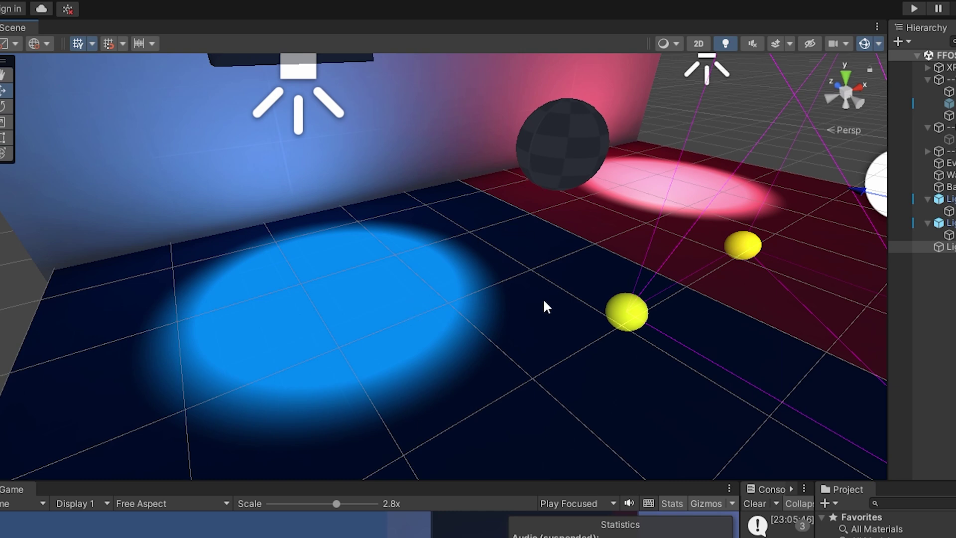
pyautogui.moveTo(544, 306); pyautogui.dragTo(381, 347, button='right')
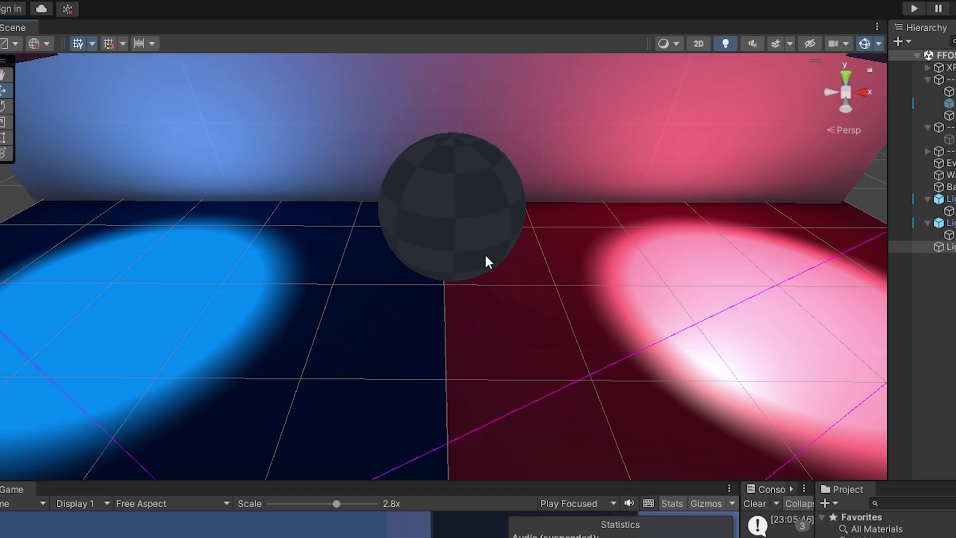
pyautogui.moveTo(420, 298); pyautogui.dragTo(416, 266, button='right')
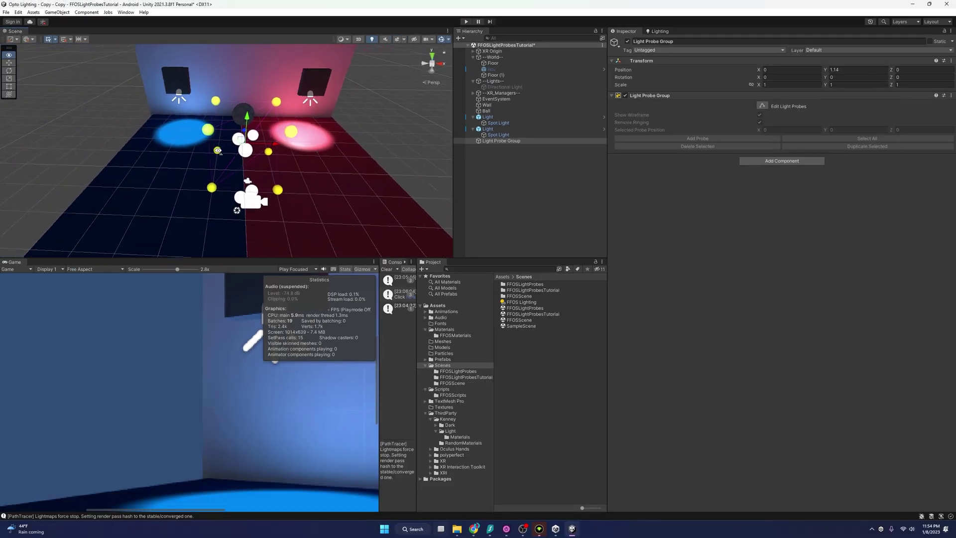
pyautogui.press('w')
pyautogui.moveTo(218, 150); pyautogui.dragTo(256, 149, button='right')
pyautogui.press('s')
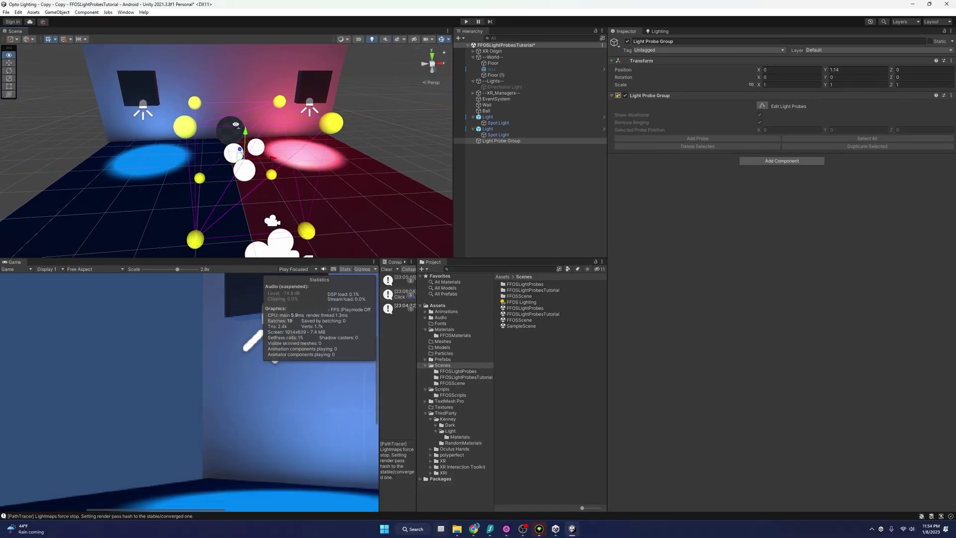
# Step: Enable light probe editing and move the four blue-side probes outward to an X position of about -4.88
pyautogui.click(762, 106)
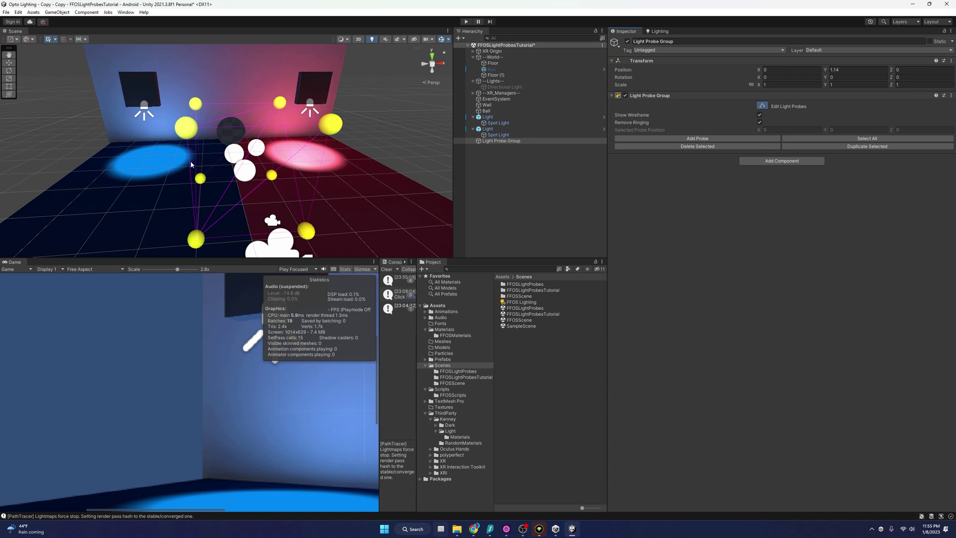
pyautogui.keyDown('alt'); pyautogui.moveTo(191, 165); pyautogui.dragTo(279, 196); pyautogui.keyUp('alt')
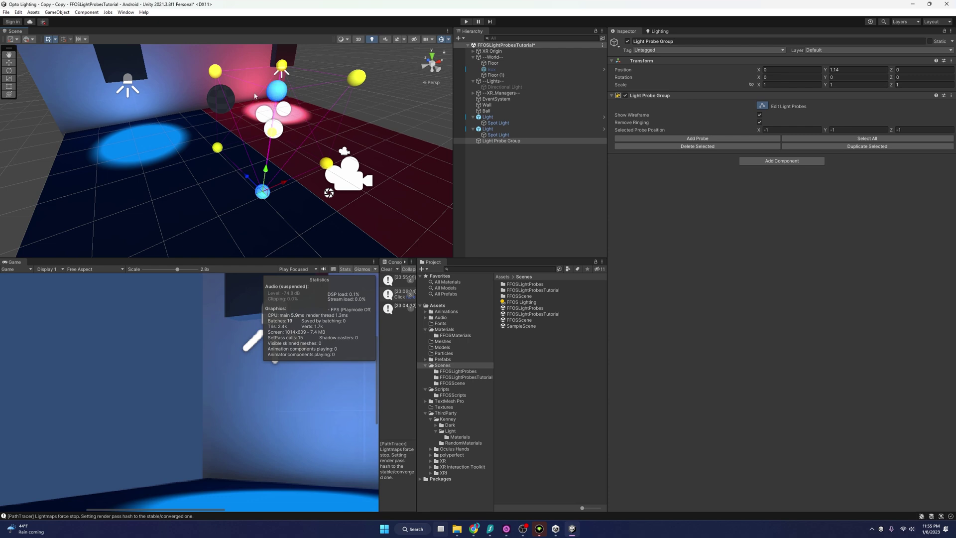
pyautogui.moveTo(284, 184); pyautogui.dragTo(43, 199)
# Step: Move the four red-side light probes outward to the outer edge of the red floor
pyautogui.keyDown('alt'); pyautogui.moveTo(209, 167); pyautogui.dragTo(142, 196); pyautogui.keyUp('alt')
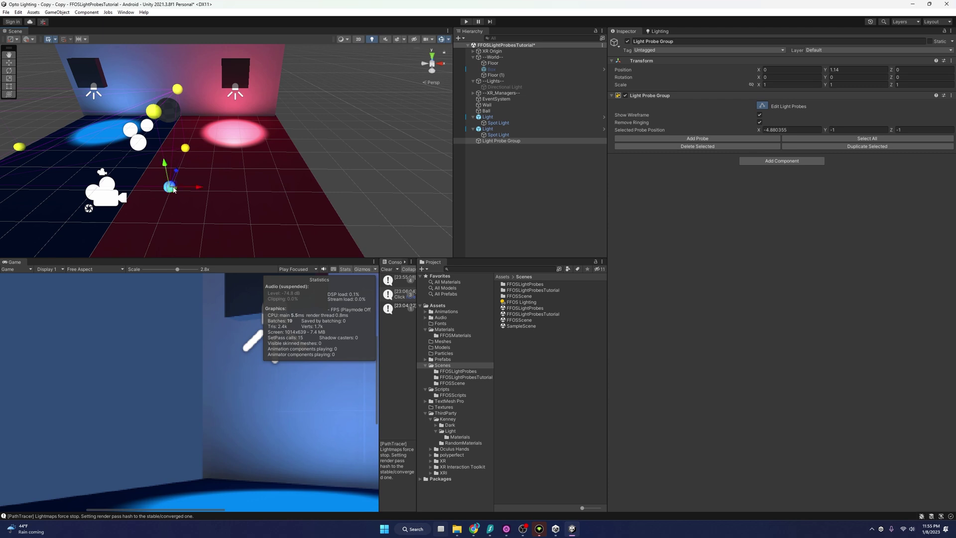
pyautogui.keyDown('shift'); pyautogui.click(186, 150); pyautogui.keyUp('shift')
pyautogui.keyDown('shift'); pyautogui.click(170, 187); pyautogui.keyUp('shift')
pyautogui.moveTo(183, 112); pyautogui.dragTo(333, 183)
# Step: Duplicate the four light probes farthest from the wall and move the copies to the floor's front edge, at Z about -4.72
pyautogui.scroll(-3, 332, 182)
pyautogui.click(151, 180)
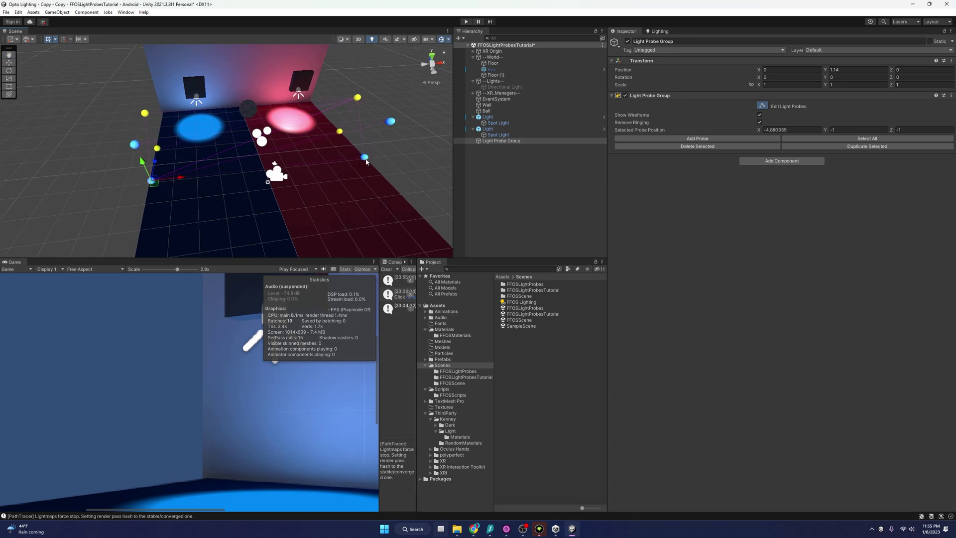
pyautogui.hotkey('ctrl', 'd')
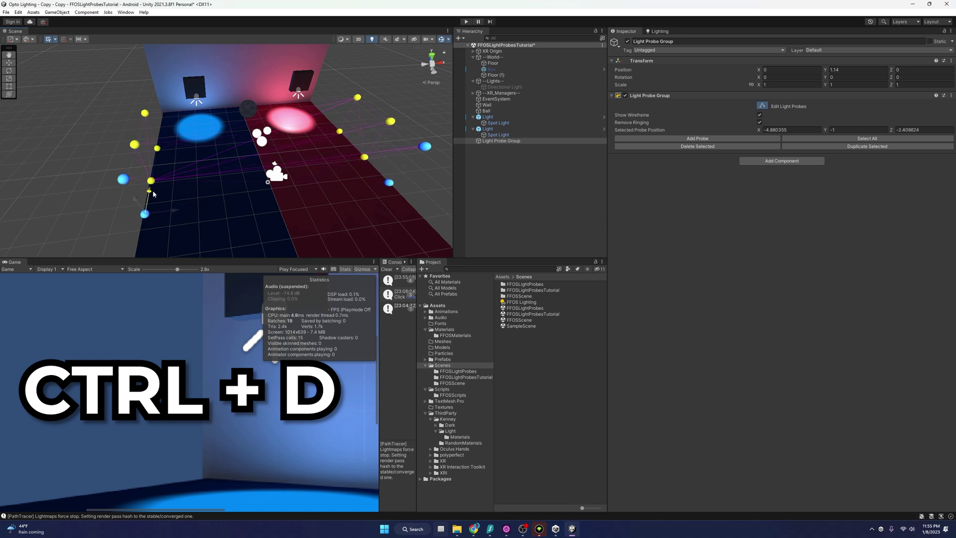
pyautogui.moveTo(153, 194); pyautogui.dragTo(166, 256)
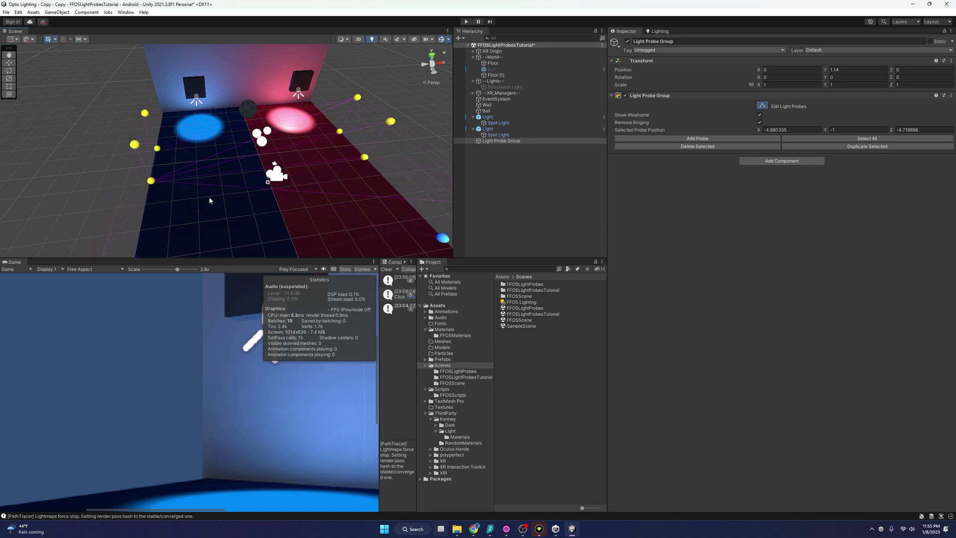
# Step: Duplicate the four light probes nearest the wall and move the copies up to the wall, at Z about 4.2
pyautogui.scroll(-3, 181, 229)
pyautogui.moveTo(199, 213); pyautogui.dragTo(184, 206, button='right')
pyautogui.press('w')
pyautogui.keyDown('alt'); pyautogui.moveTo(183, 206); pyautogui.dragTo(180, 210); pyautogui.keyUp('alt')
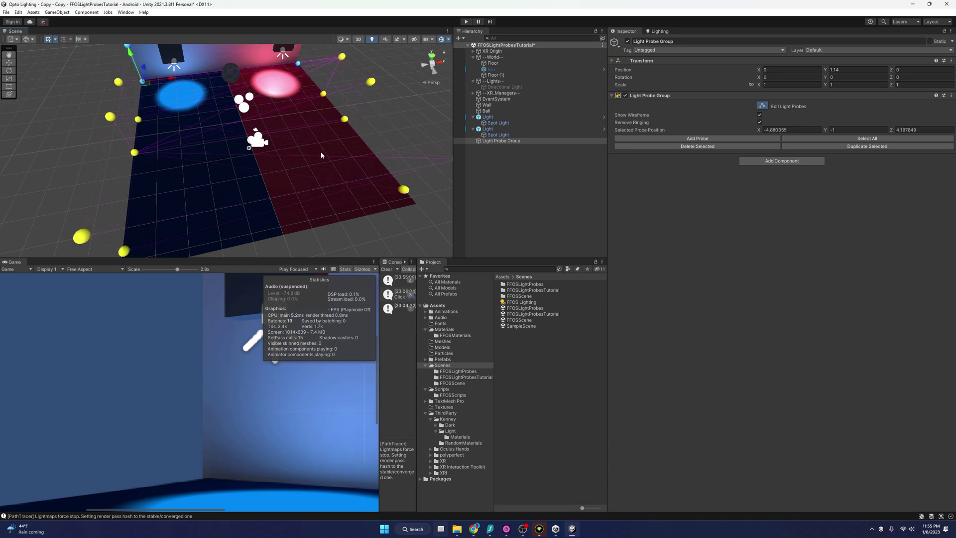
# Step: Examine the light probe layout along the wall and both edges of the floor
pyautogui.press('w')
pyautogui.moveTo(343, 113); pyautogui.dragTo(381, 74, button='right')
pyautogui.press('a')
pyautogui.keyDown('alt'); pyautogui.moveTo(381, 74); pyautogui.dragTo(324, 86); pyautogui.keyUp('alt')
pyautogui.press('w')
pyautogui.moveTo(324, 86); pyautogui.dragTo(321, 86, button='right')
pyautogui.press('s')
pyautogui.press('w')
pyautogui.press('s')
pyautogui.keyDown('alt'); pyautogui.scroll(3, 322, 86); pyautogui.keyUp('alt')
pyautogui.keyDown('alt'); pyautogui.scroll(-2, 324, 84); pyautogui.keyUp('alt')
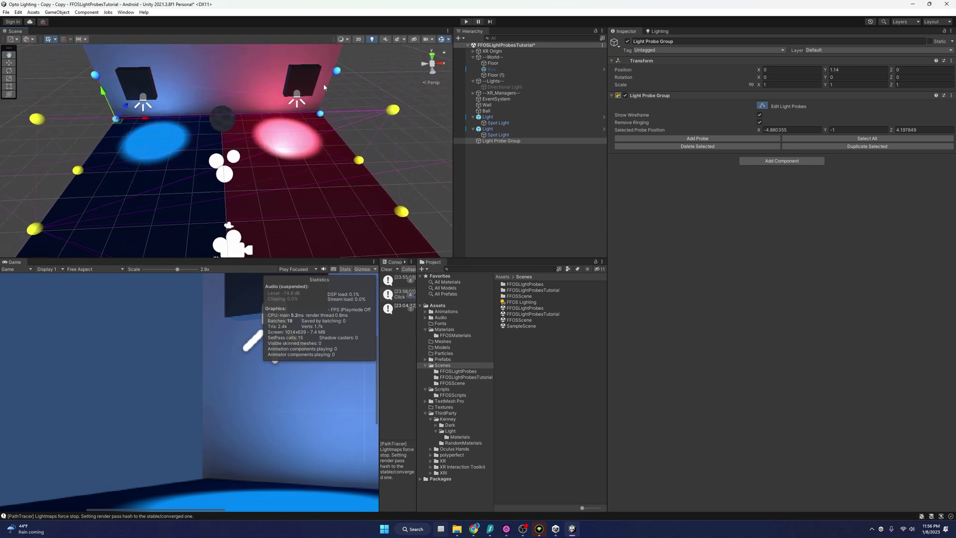
# Step: Place additional light probes around the ball and across the red spotlight area, and save the scene
pyautogui.moveTo(259, 76); pyautogui.dragTo(233, 78)
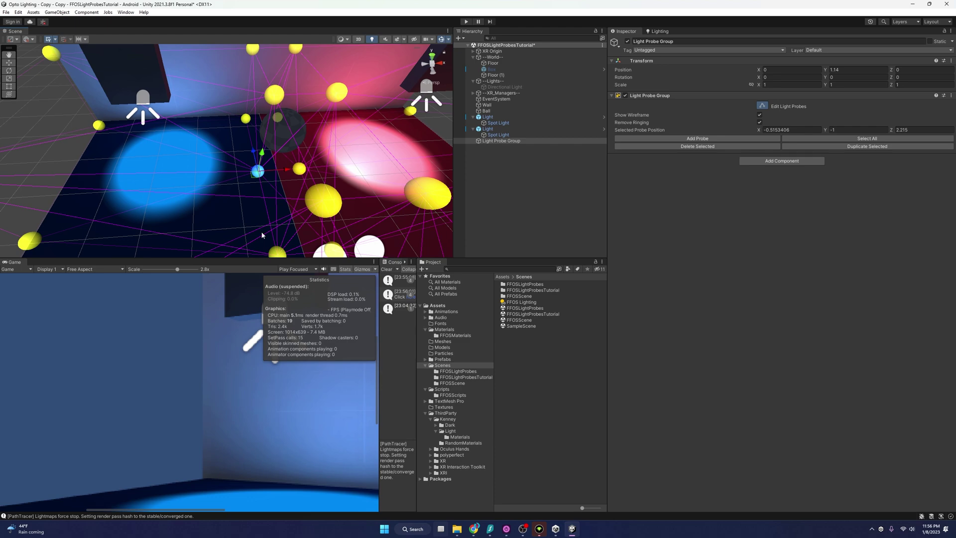
pyautogui.moveTo(272, 145); pyautogui.dragTo(187, 149)
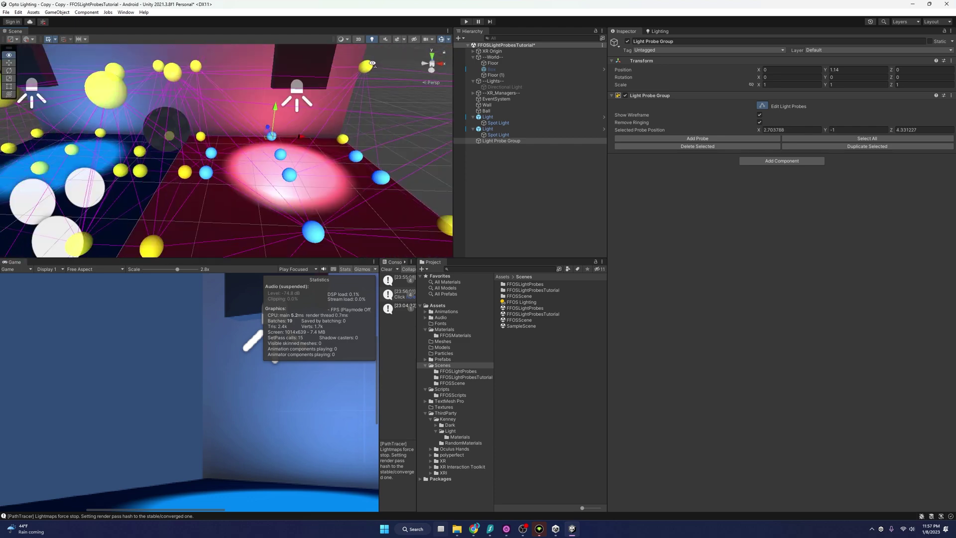
pyautogui.press('s')
pyautogui.moveTo(234, 112); pyautogui.dragTo(238, 72, button='right')
pyautogui.hotkey('ctrl', 's')
pyautogui.press('w')
pyautogui.press('a')
pyautogui.press('s')
pyautogui.click(320, 86)
pyautogui.press('w')
# Step: Examine the light probe spacing around the ball and along the boundary between the blue and red floors
pyautogui.keyDown('alt'); pyautogui.moveTo(239, 72); pyautogui.dragTo(238, 154); pyautogui.keyUp('alt')
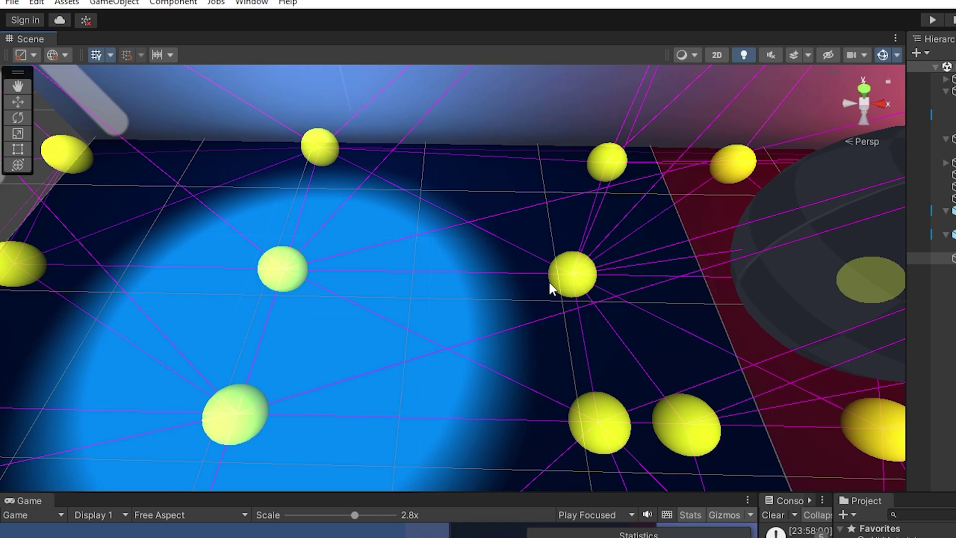
pyautogui.keyDown('alt'); pyautogui.moveTo(551, 288); pyautogui.dragTo(430, 190); pyautogui.keyUp('alt')
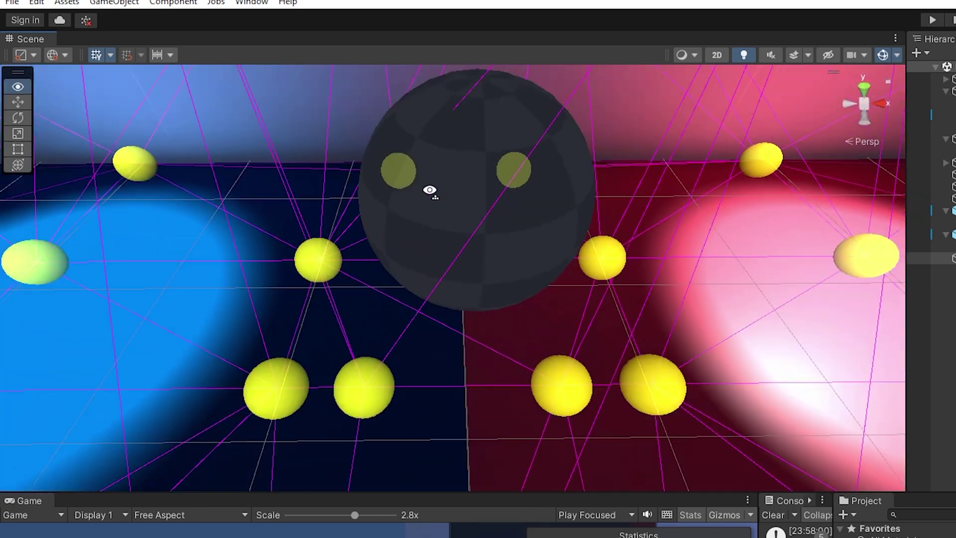
pyautogui.press('s')
pyautogui.moveTo(430, 190); pyautogui.dragTo(487, 336, button='right')
pyautogui.press('w')
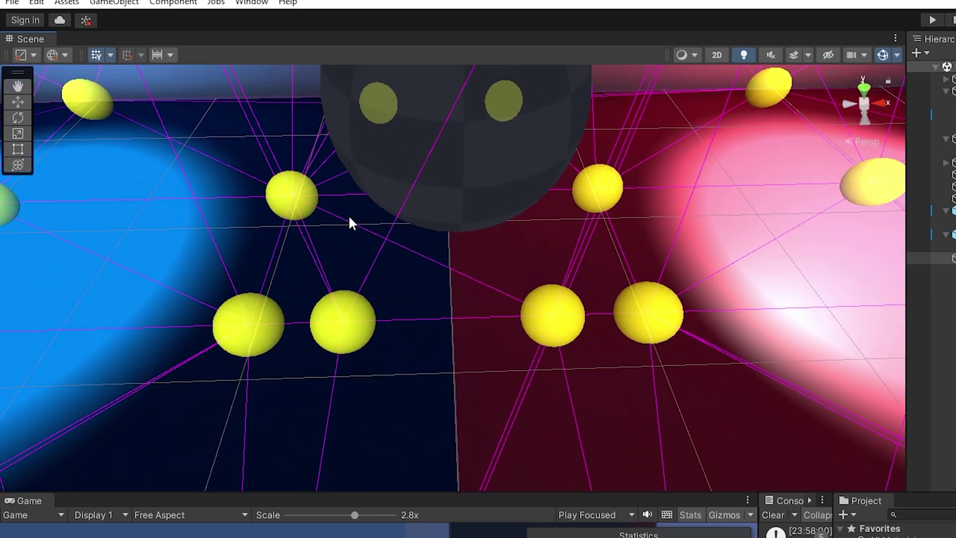
pyautogui.scroll(-5, 352, 222)
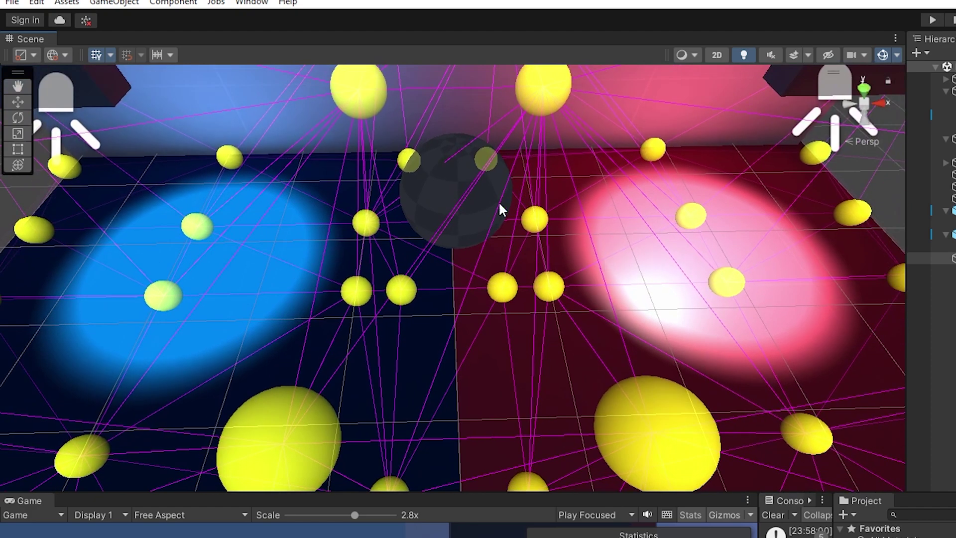
pyautogui.scroll(5, 368, 254)
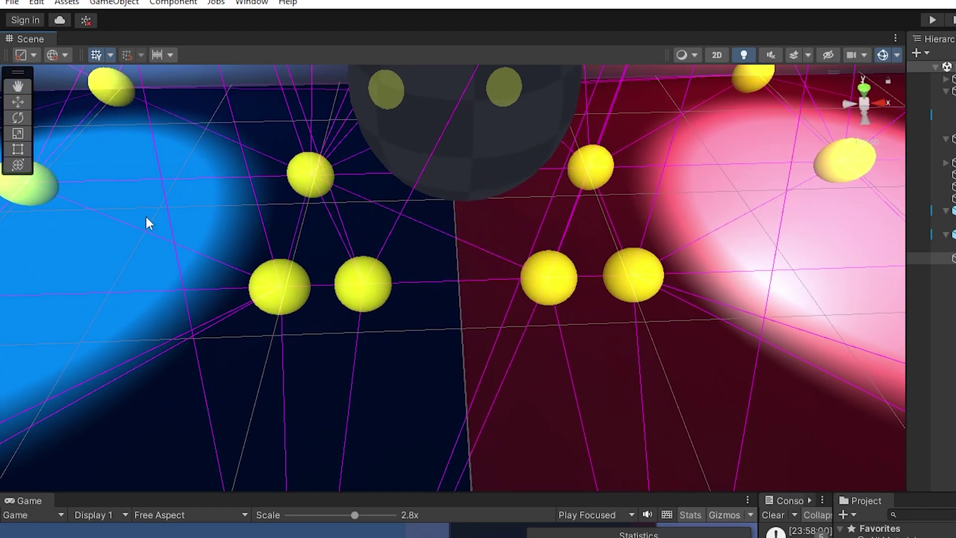
pyautogui.press('w')
pyautogui.moveTo(351, 264); pyautogui.dragTo(189, 246, button='right')
pyautogui.press('s')
pyautogui.moveTo(223, 322); pyautogui.dragTo(324, 339, button='right')
pyautogui.press('a')
pyautogui.keyDown('alt'); pyautogui.moveTo(596, 227); pyautogui.dragTo(674, 158); pyautogui.keyUp('alt')
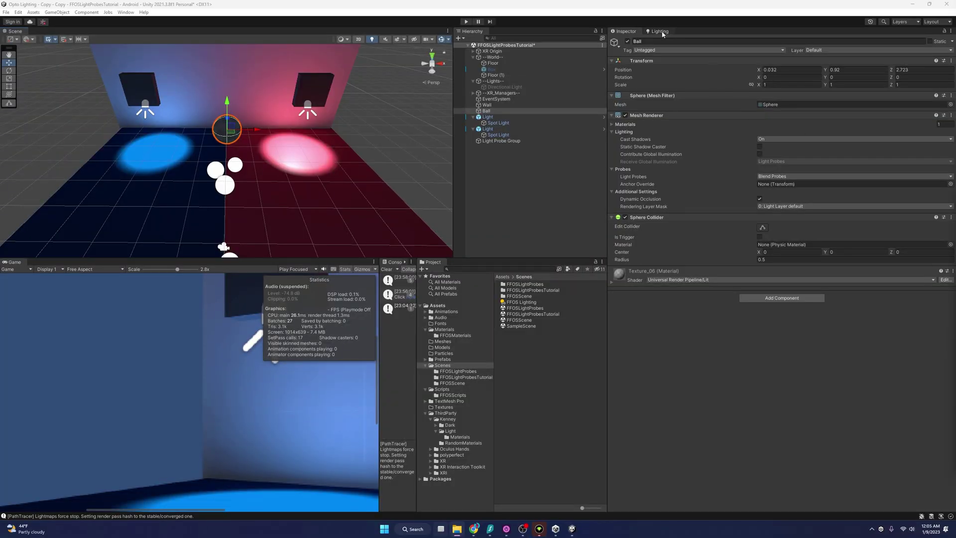
# Step: Generate the scene's lighting with the FFOS Lighting settings to bake the light probes
pyautogui.click(662, 32)
pyautogui.click(914, 462)
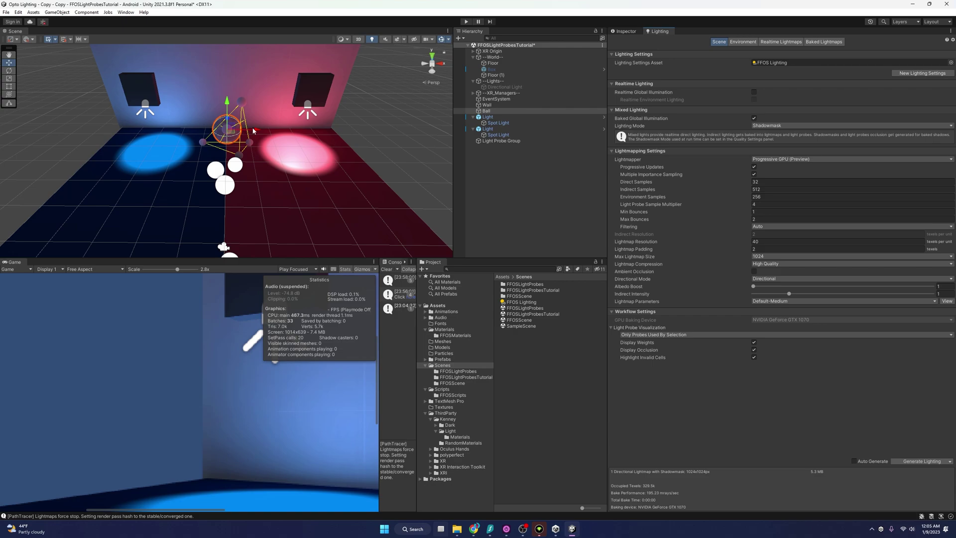
pyautogui.press('w')
pyautogui.moveTo(253, 131); pyautogui.dragTo(242, 102, button='right')
pyautogui.press('s')
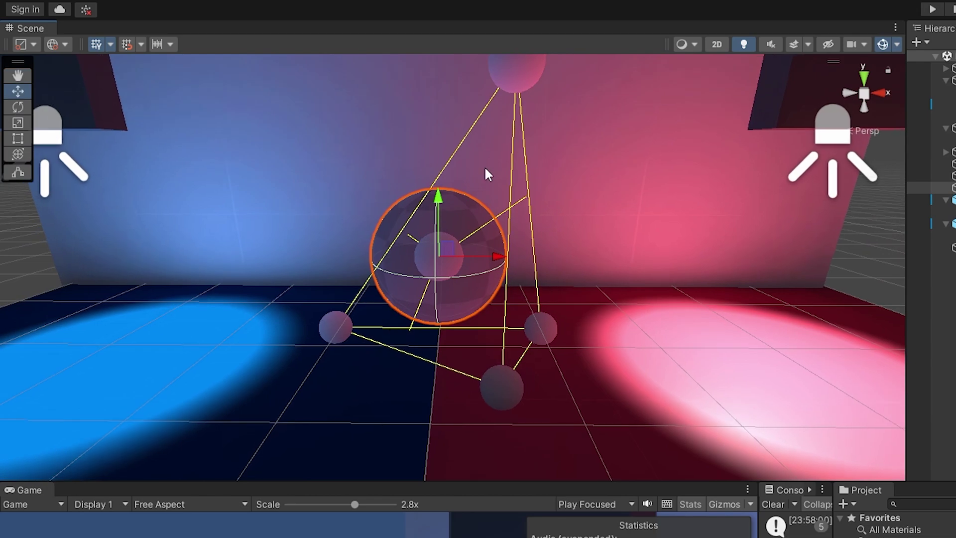
# Step: Slide the ball along X over the blue spotlight and back toward the centre to check its light probe blending
pyautogui.keyDown('alt'); pyautogui.moveTo(465, 266); pyautogui.dragTo(471, 223); pyautogui.keyUp('alt')
pyautogui.keyDown('alt'); pyautogui.scroll(-10, 424, 239); pyautogui.keyUp('alt')
pyautogui.keyDown('alt'); pyautogui.scroll(7, 470, 246); pyautogui.keyUp('alt')
pyautogui.keyDown('alt'); pyautogui.scroll(-5, 471, 224); pyautogui.keyUp('alt')
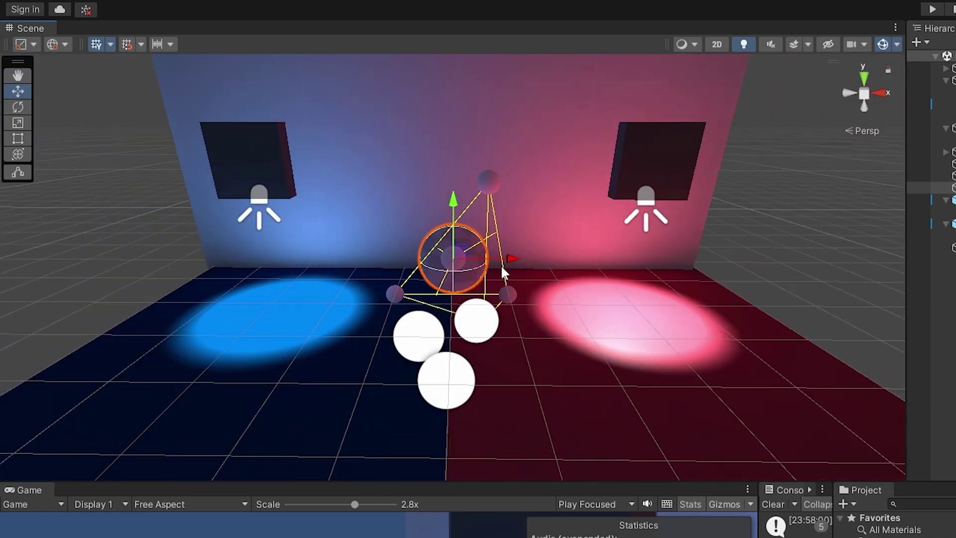
pyautogui.moveTo(515, 261)
pyautogui.mouseDown()
pyautogui.moveTo(789, 243)
pyautogui.moveTo(382, 242)
pyautogui.moveTo(244, 253)
pyautogui.moveTo(767, 269)
pyautogui.moveTo(208, 258)
pyautogui.moveTo(466, 272)
pyautogui.moveTo(367, 274)
pyautogui.moveTo(503, 273)
pyautogui.mouseUp()
pyautogui.moveTo(502, 273); pyautogui.dragTo(500, 272)
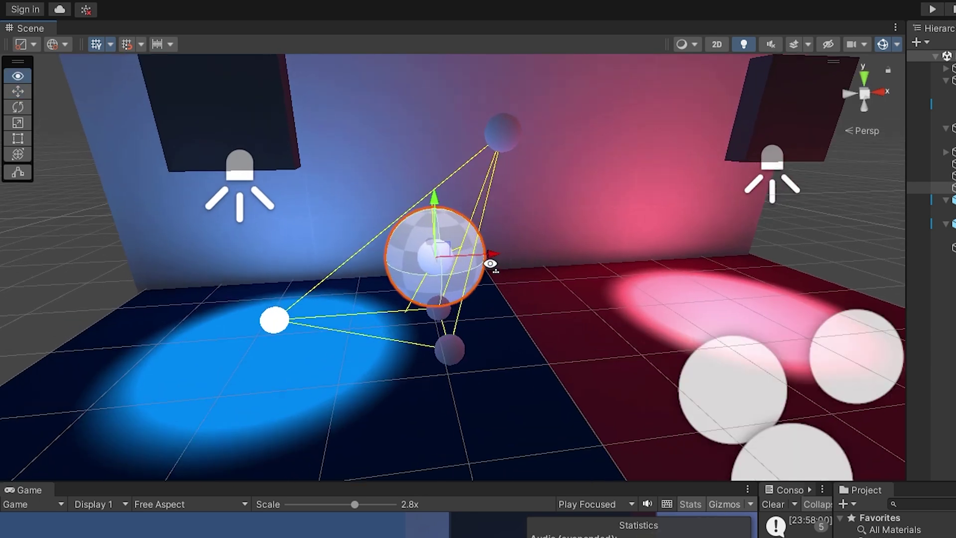
pyautogui.moveTo(489, 264); pyautogui.dragTo(498, 263, button='right')
pyautogui.moveTo(507, 261); pyautogui.dragTo(593, 256)
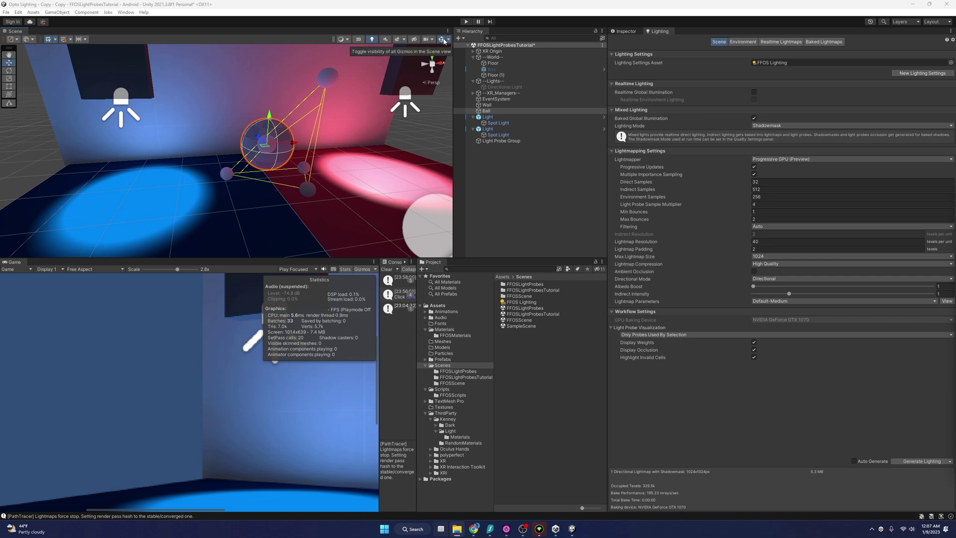
# Step: Hide all Scene view gizmos and slide the ball along X between the red and blue spotlights
pyautogui.click(443, 40)
pyautogui.moveTo(292, 144); pyautogui.dragTo(412, 132)
pyautogui.moveTo(210, 129); pyautogui.dragTo(183, 130)
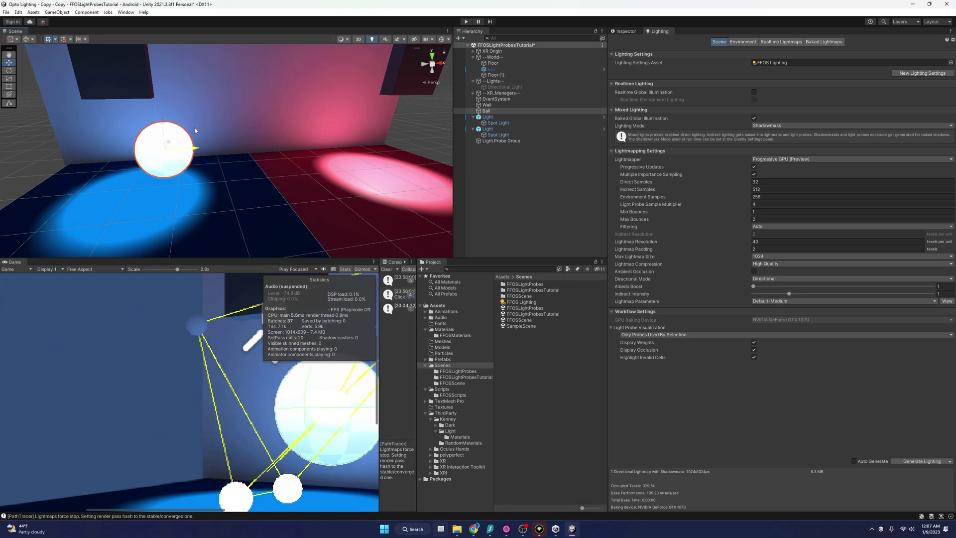
pyautogui.moveTo(262, 126); pyautogui.dragTo(414, 152, button='right')
pyautogui.moveTo(244, 139); pyautogui.dragTo(351, 150)
# Step: Move the ball from the front of the floor back to the blue-red boundary near the wall and inspect its shading
pyautogui.moveTo(350, 149); pyautogui.dragTo(219, 214, button='right')
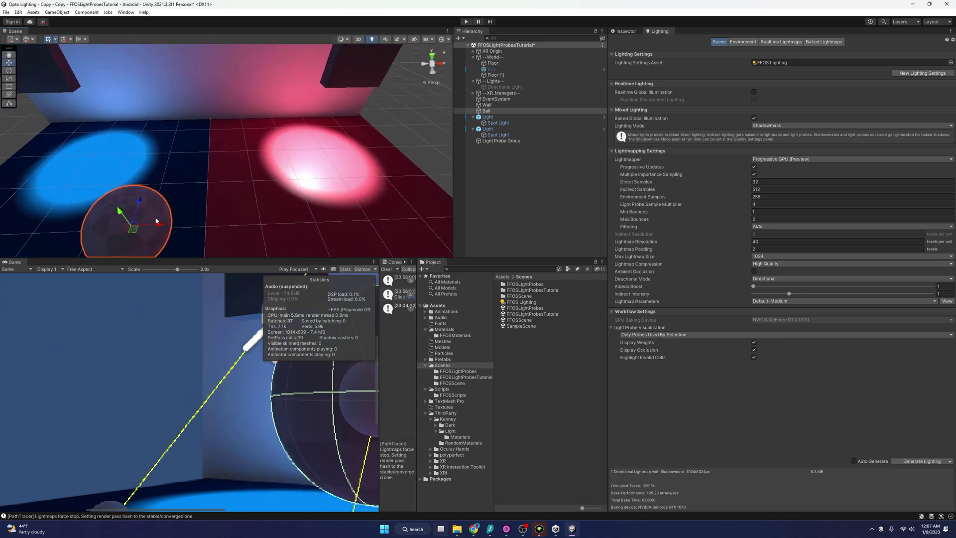
pyautogui.moveTo(156, 221); pyautogui.dragTo(218, 121)
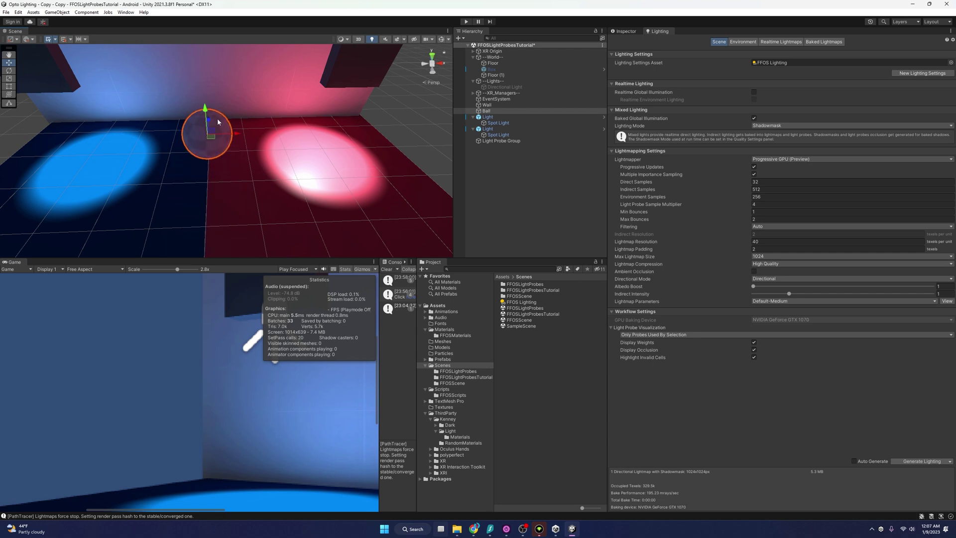
pyautogui.moveTo(219, 124); pyautogui.dragTo(244, 173, button='right')
pyautogui.moveTo(293, 209)
pyautogui.mouseDown(button='right')
pyautogui.moveTo(299, 184)
pyautogui.moveTo(296, 192)
pyautogui.mouseUp(button='right')
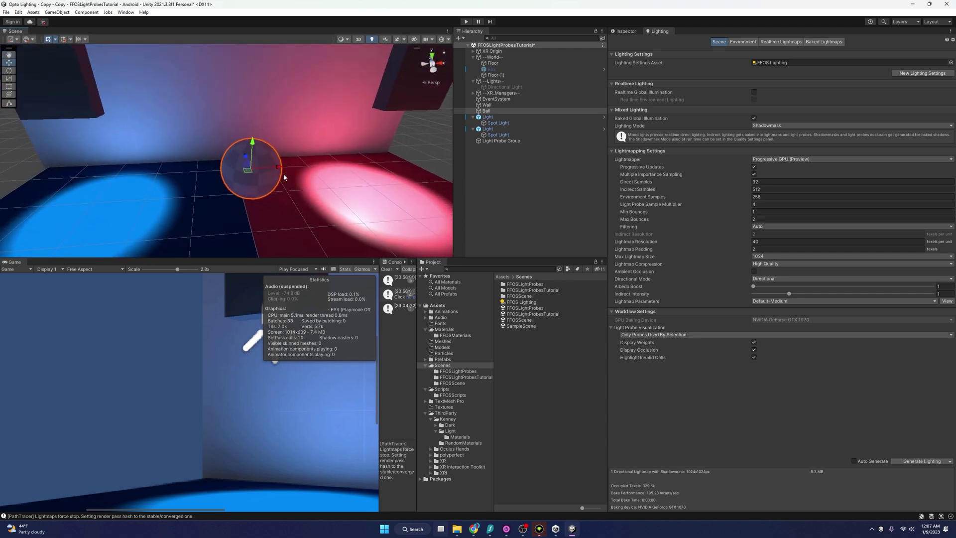